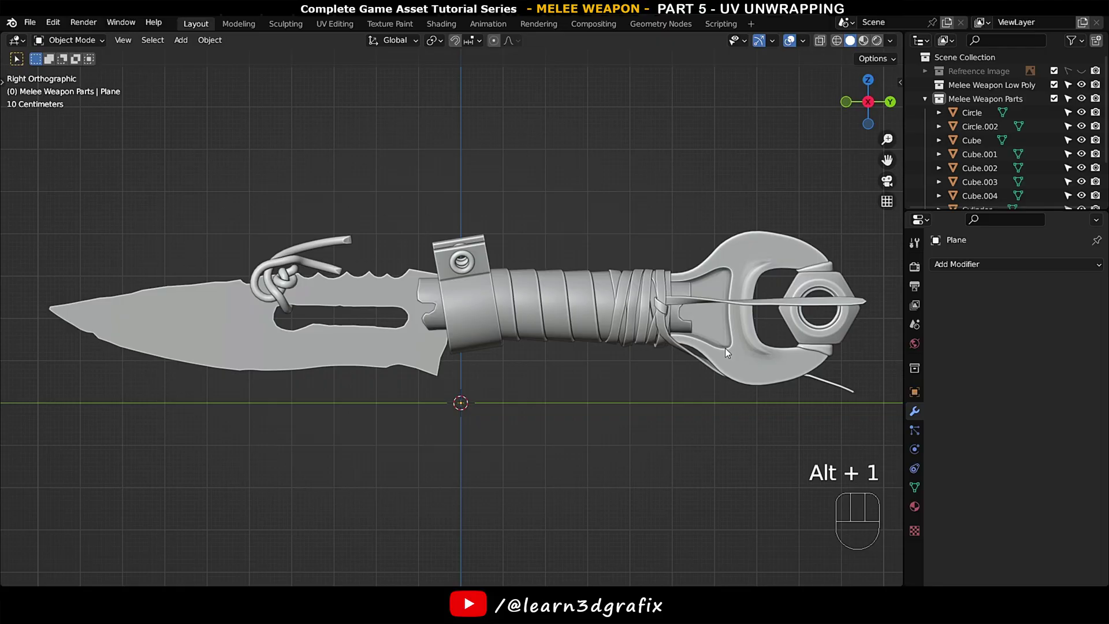
In the Shading workspace, create a new blade material and wire an Image Texture node's Color into Base Color
left_click(459, 23)
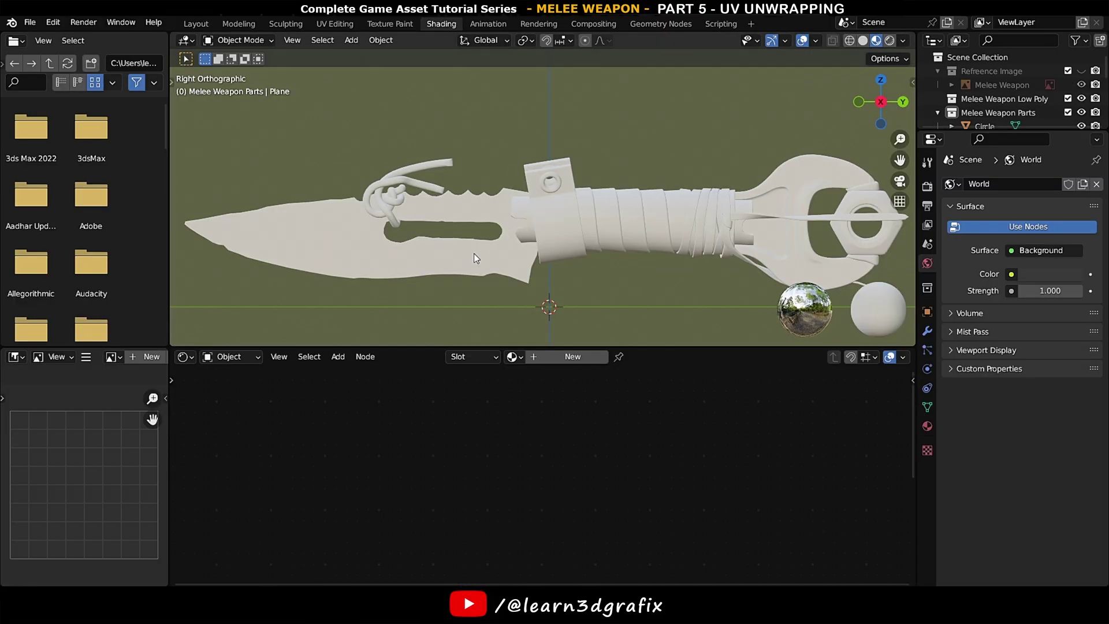
left_click(573, 357)
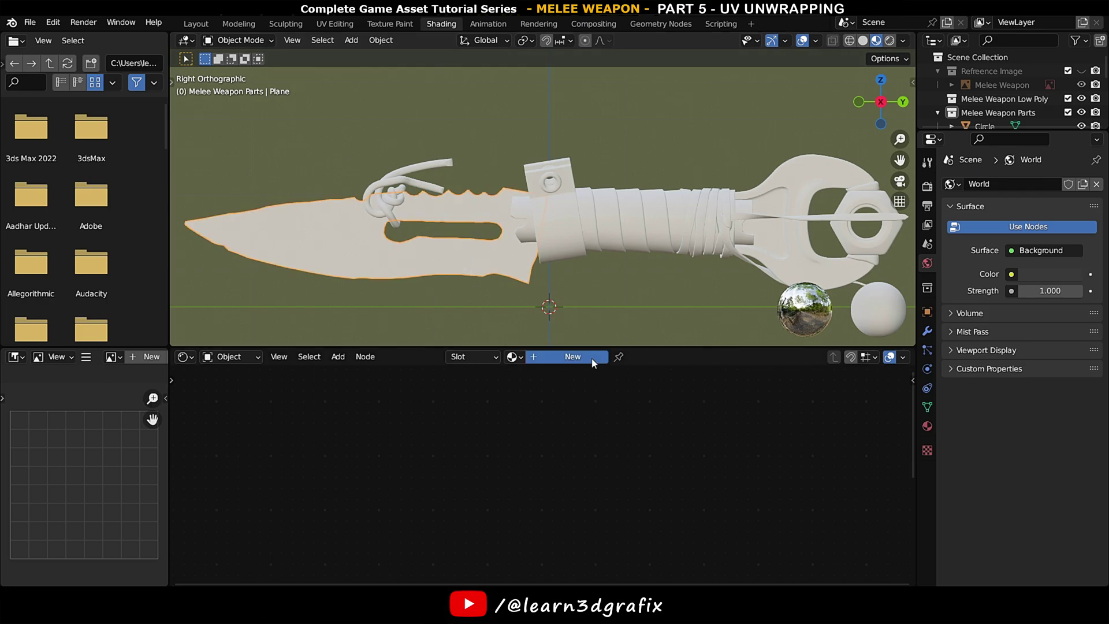
key("shift+a")
left_click(346, 441)
type("ima")
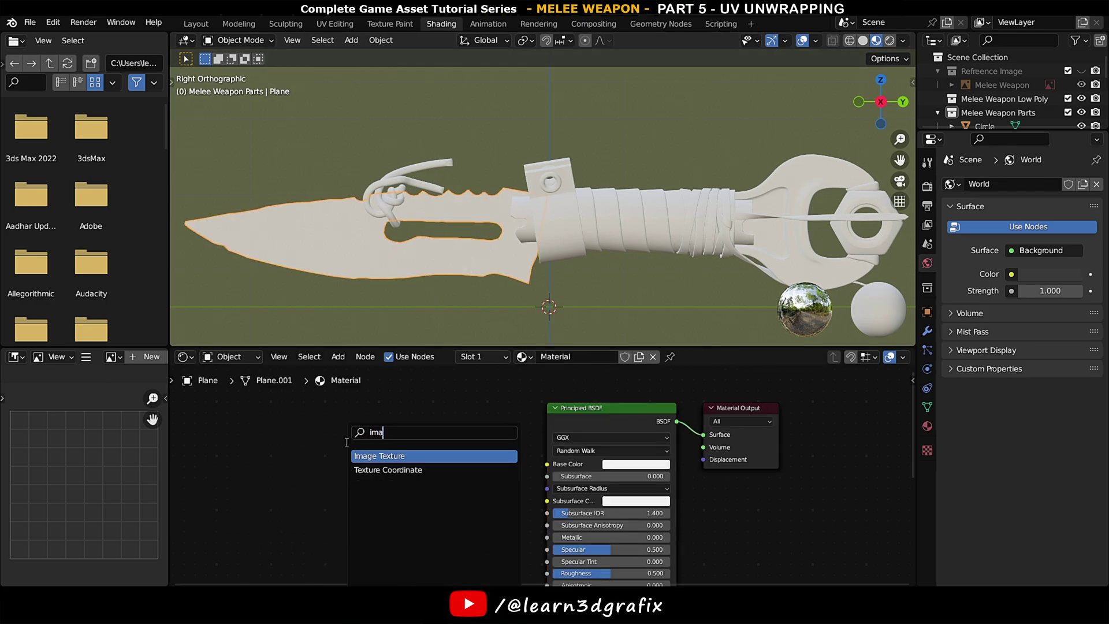
type("ge texture")
key("Return")
left_click(354, 435)
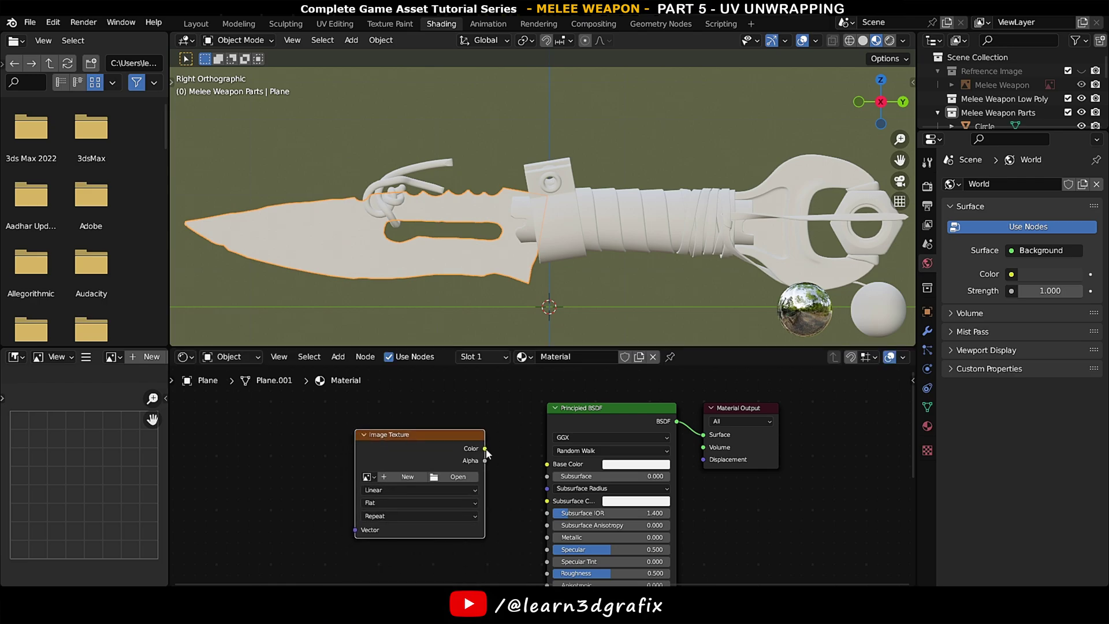
left_click_drag(485, 449, 547, 464)
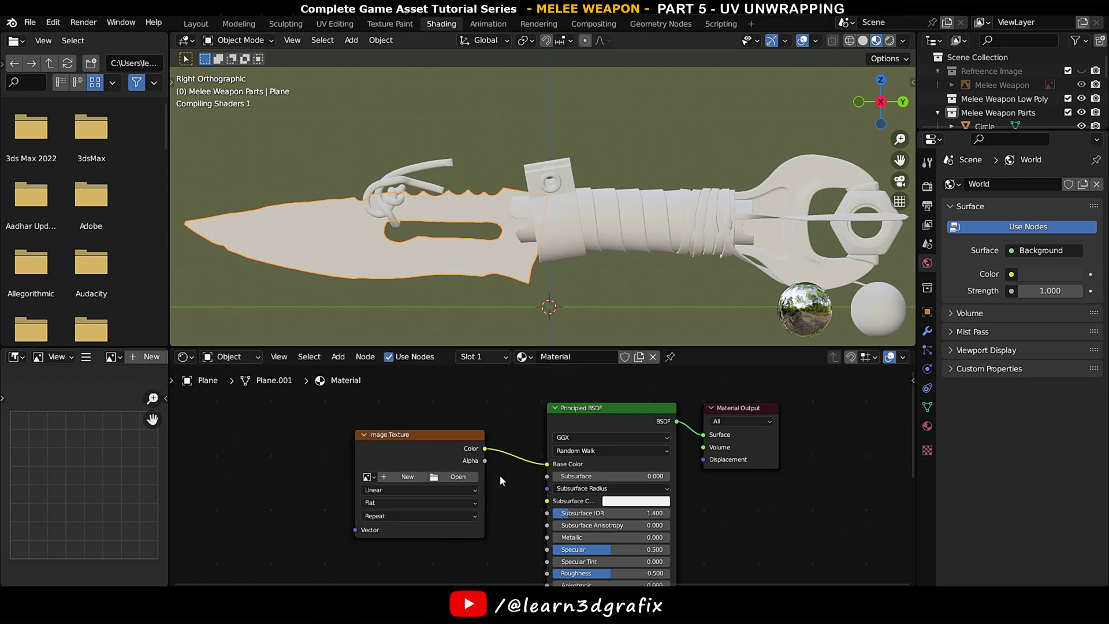
Create a new 2048 × 2048 UV Grid image named 'Checkers' in the Image Texture node
left_click(411, 480)
left_click(439, 464)
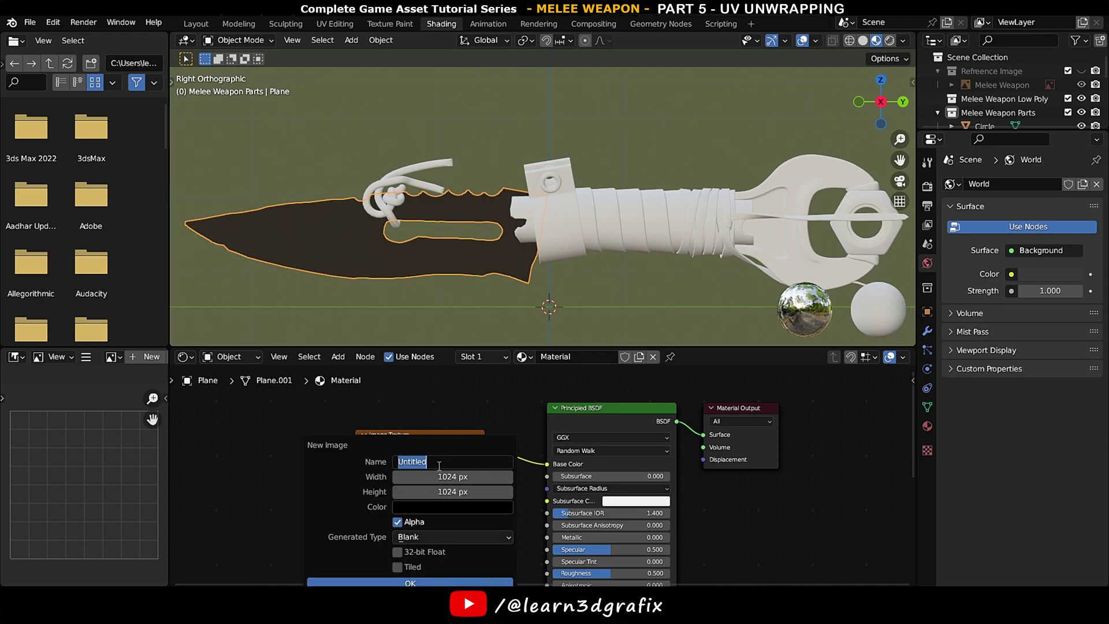
type("Checkers")
left_click(454, 477)
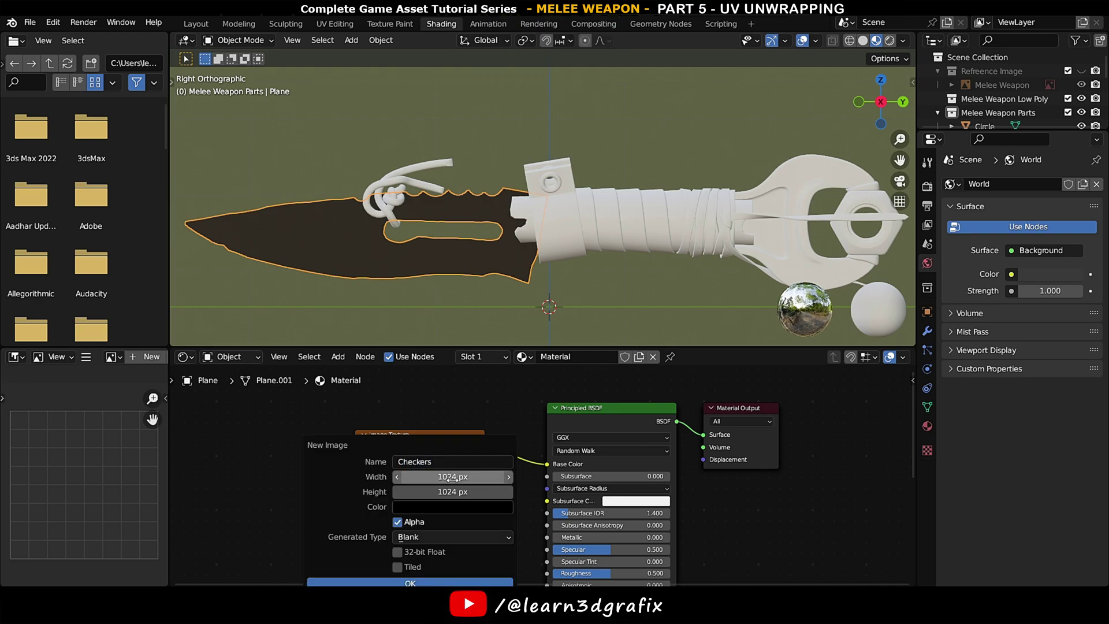
type("2048")
left_click(455, 492)
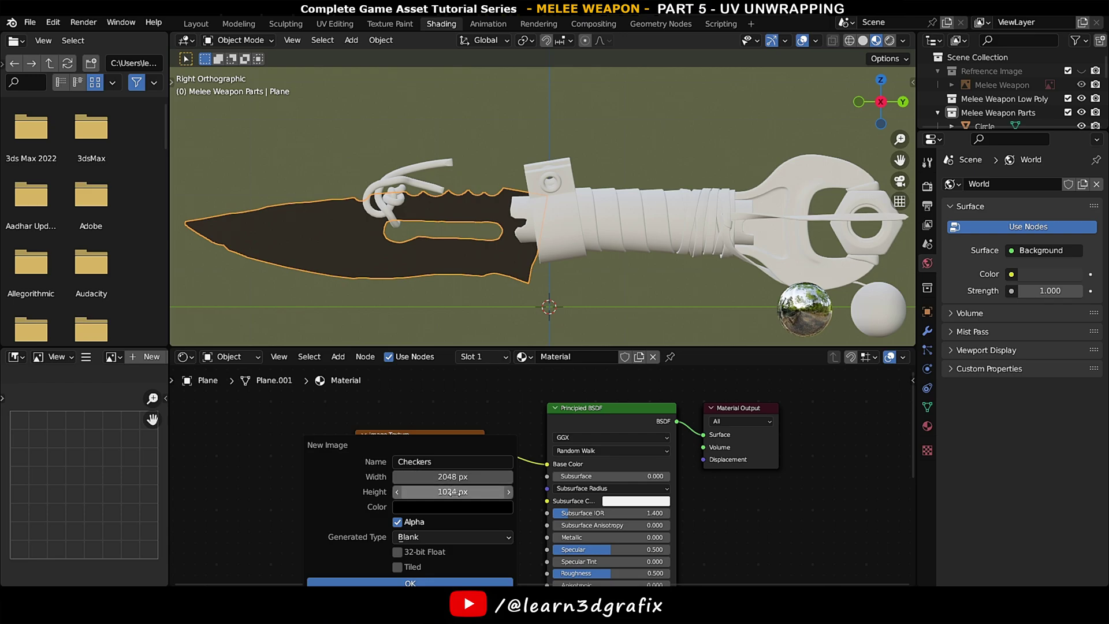
type("2048")
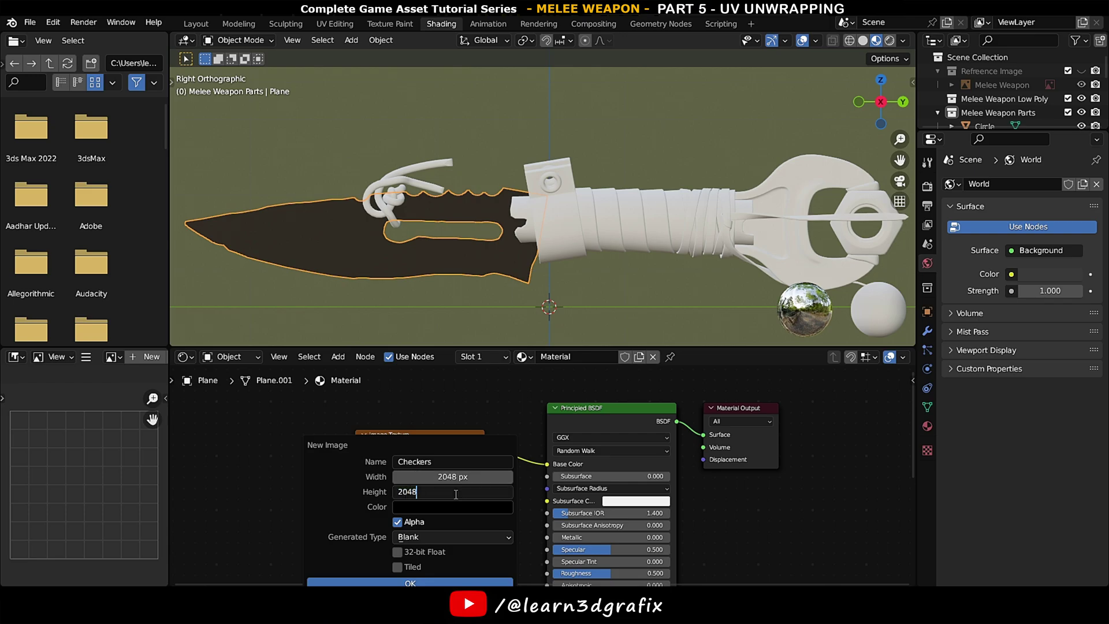
key("Return")
left_click(457, 534)
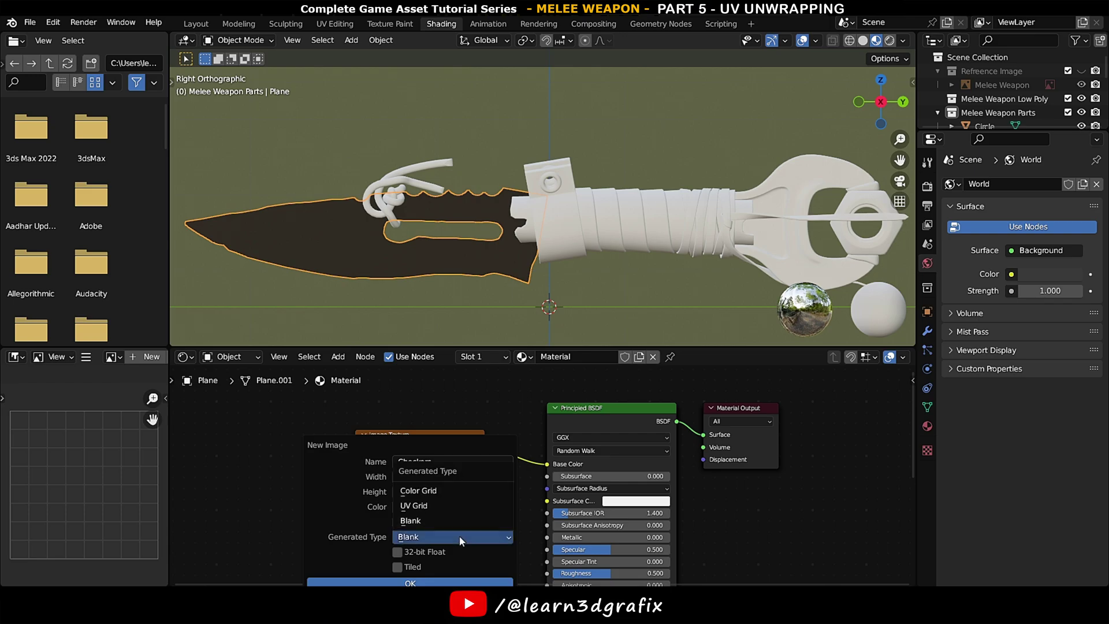
left_click(449, 502)
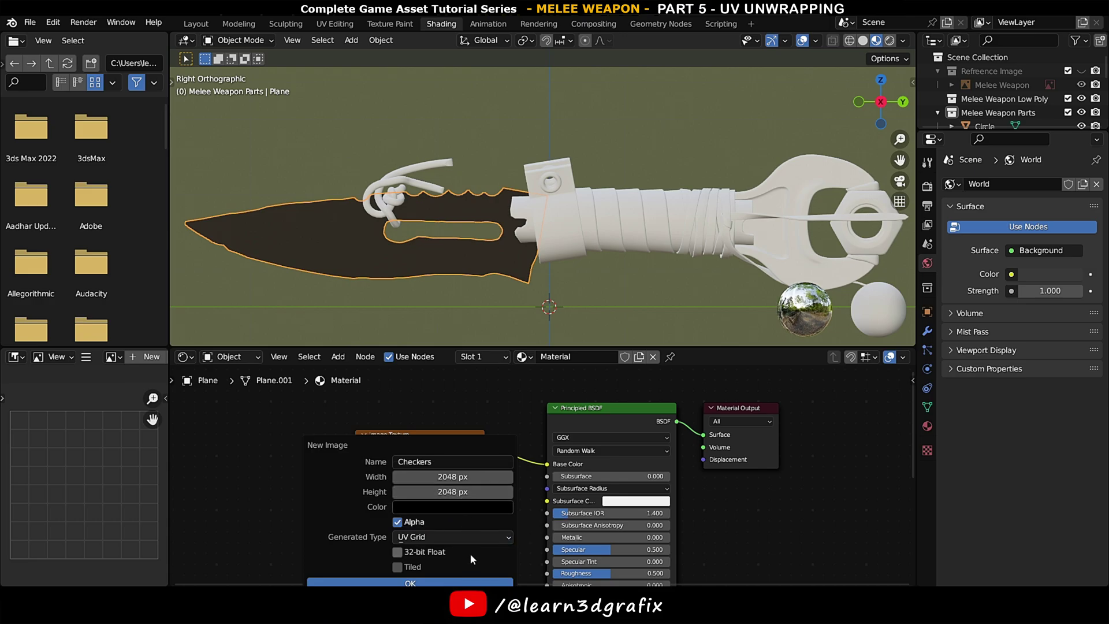
left_click(475, 582)
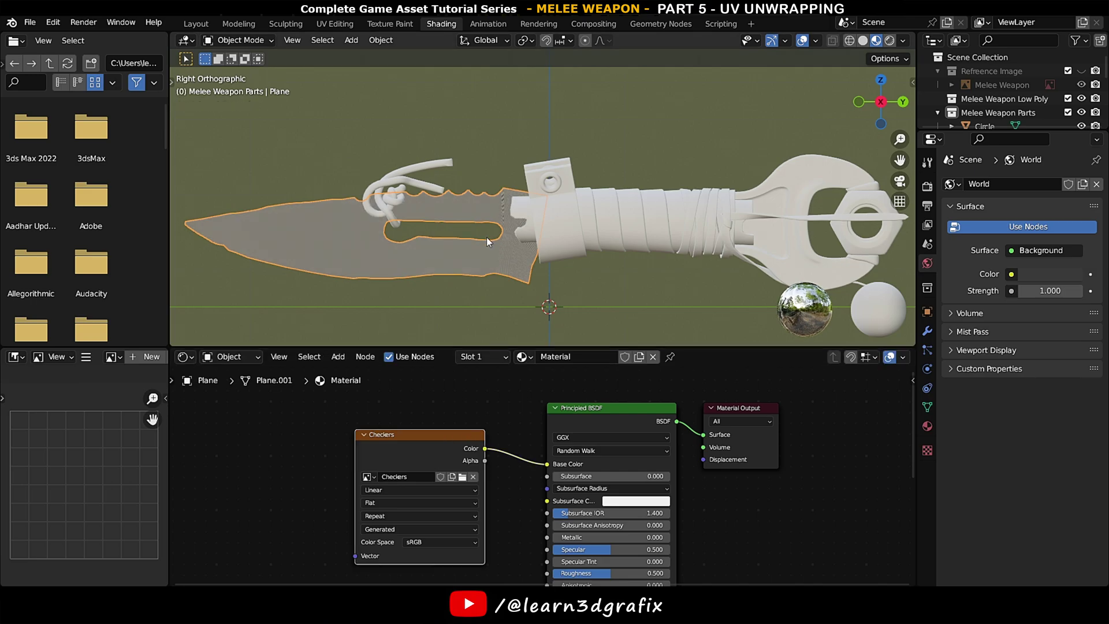
Link the blade's checker material to every weapon part with Ctrl+L, then deselect all
key("a")
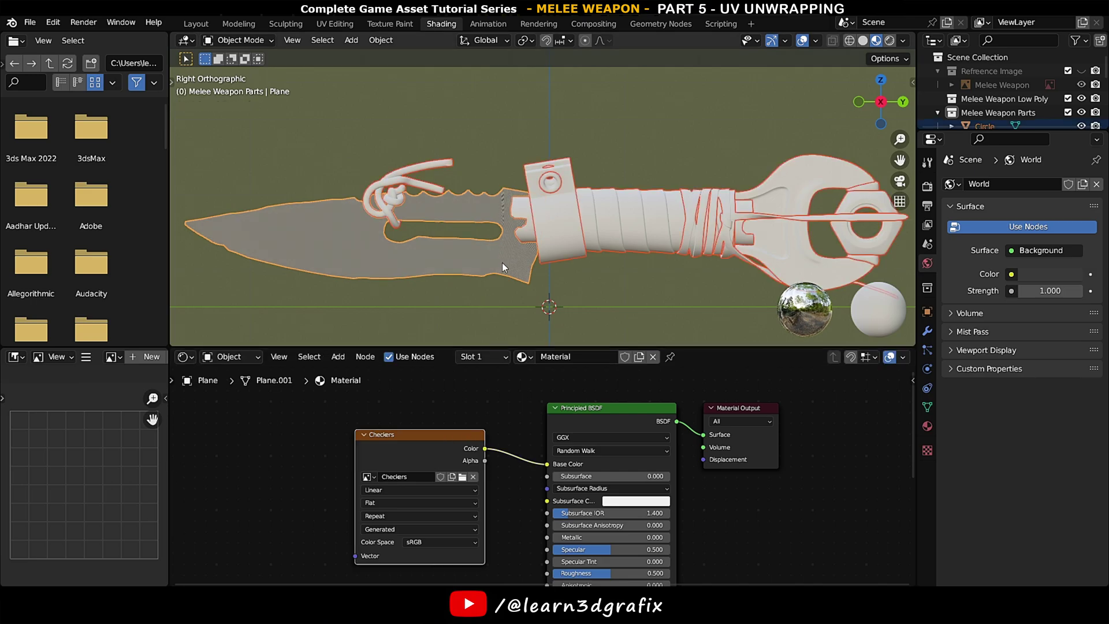
key("shift")
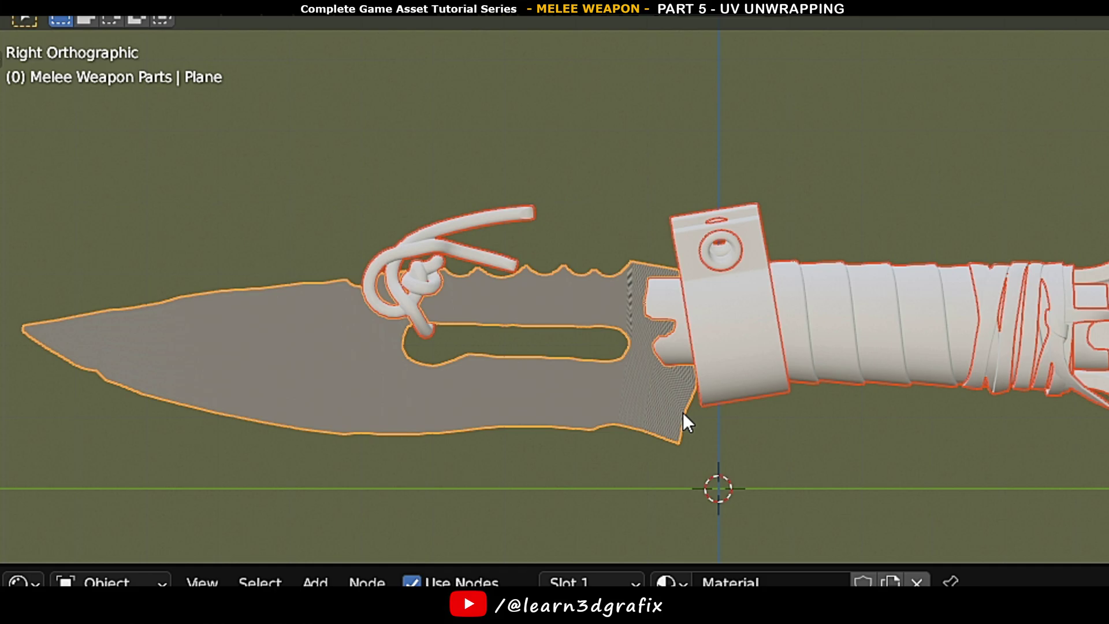
key("ctrl+l")
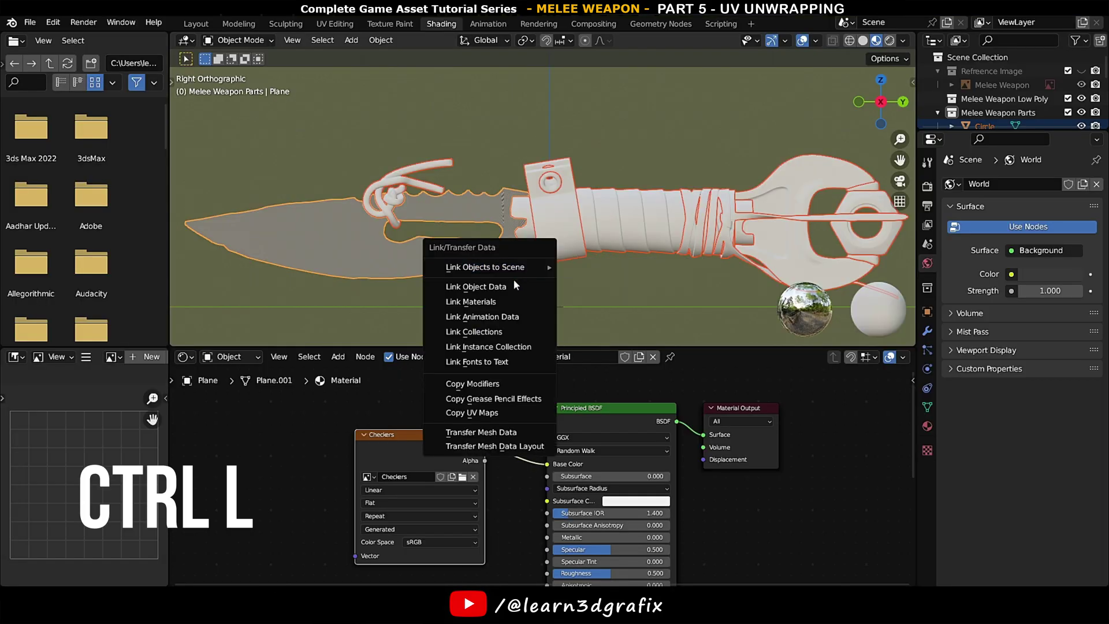
left_click(646, 472)
left_click(521, 151)
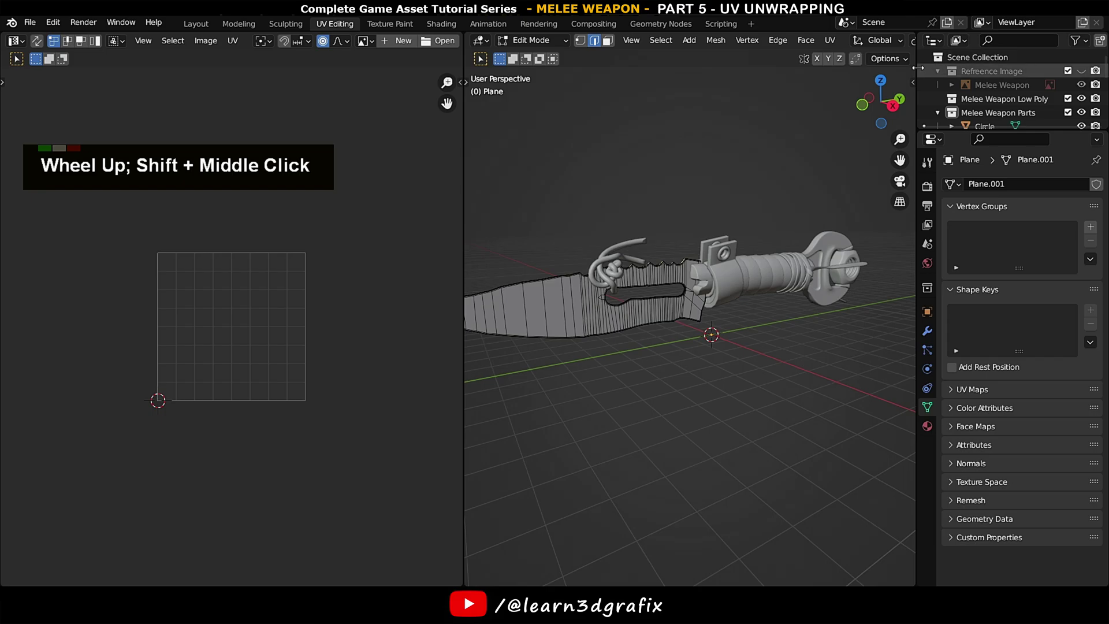
Enable Live Unwrap and UV Sync Selection, and select all blade faces to view their UVs
left_click(907, 58)
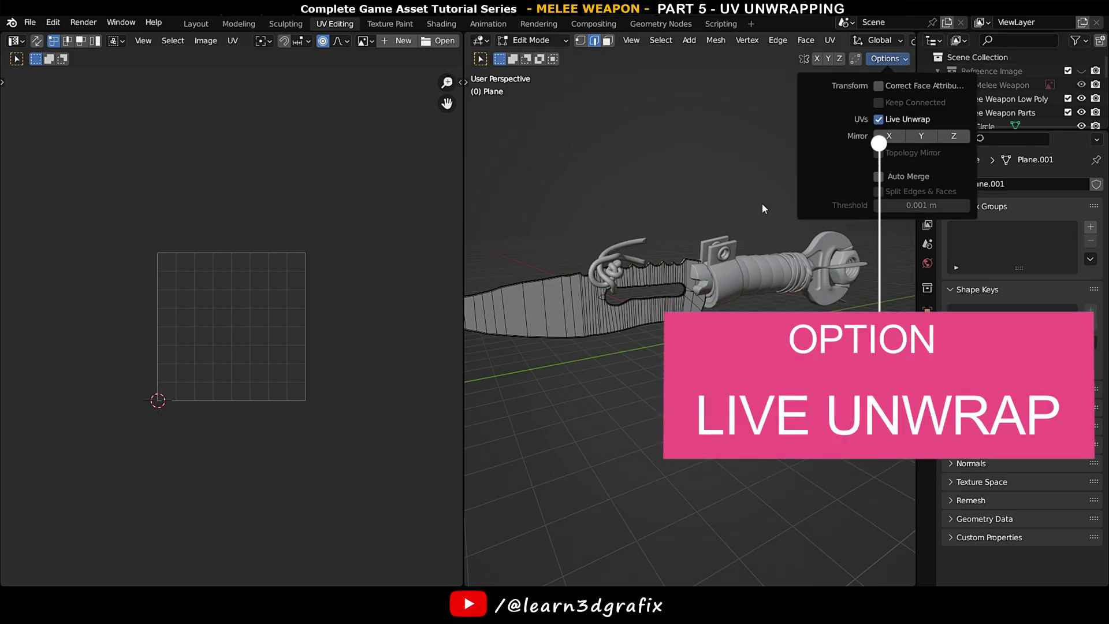
scroll(702, 258, "up", 2)
key("3")
key("a")
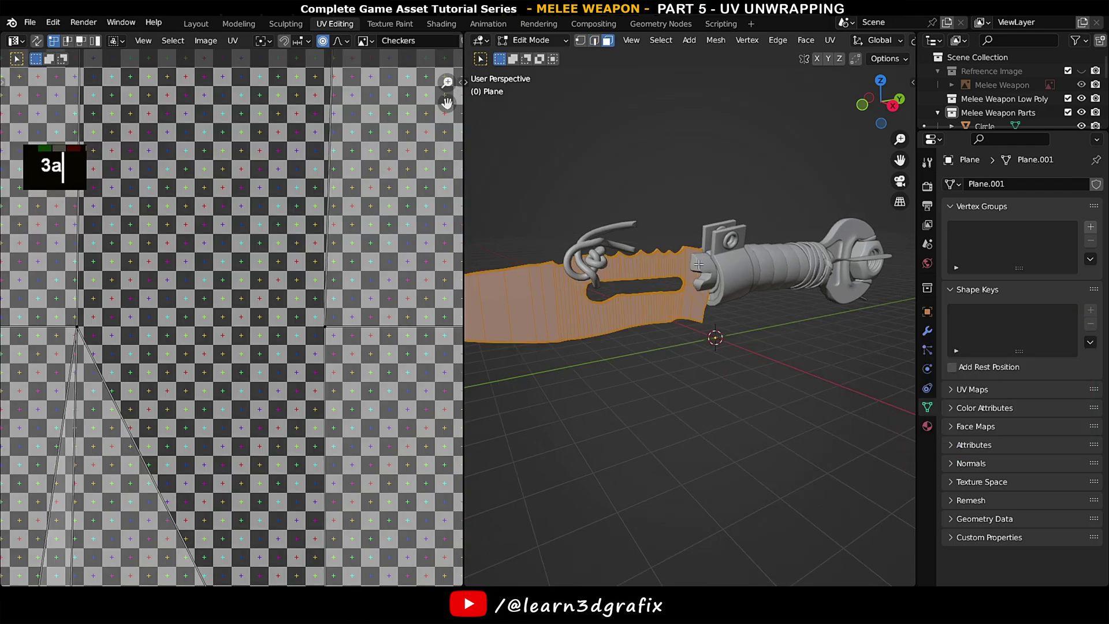
middle_click_drag(702, 258, 676, 271)
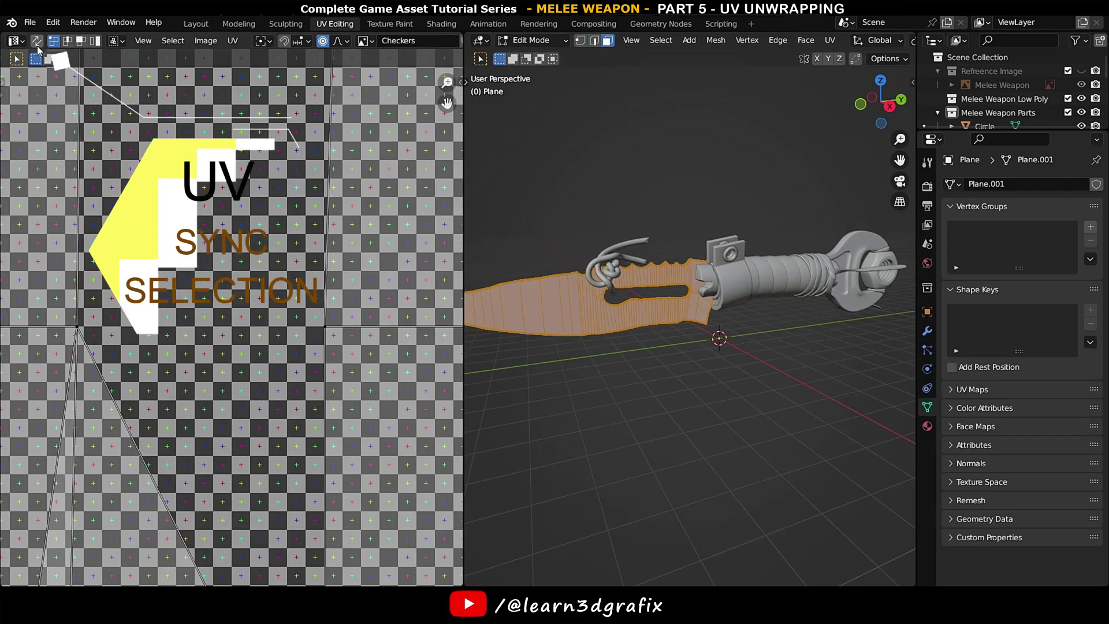
left_click(37, 40)
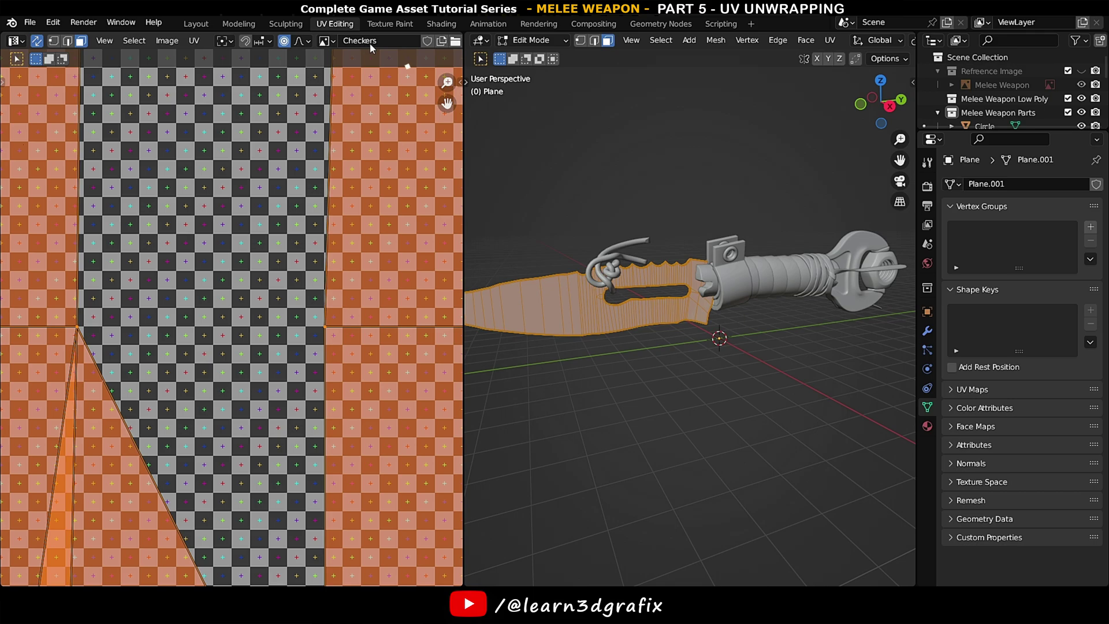
scroll(196, 40, "down", 4)
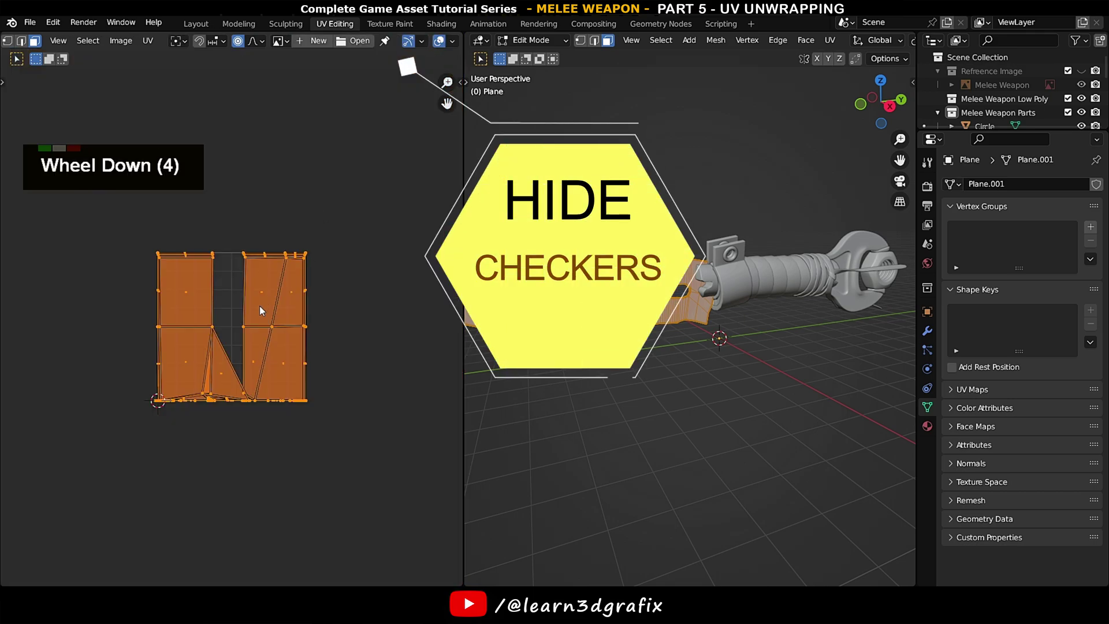
scroll(261, 311, "up", 3)
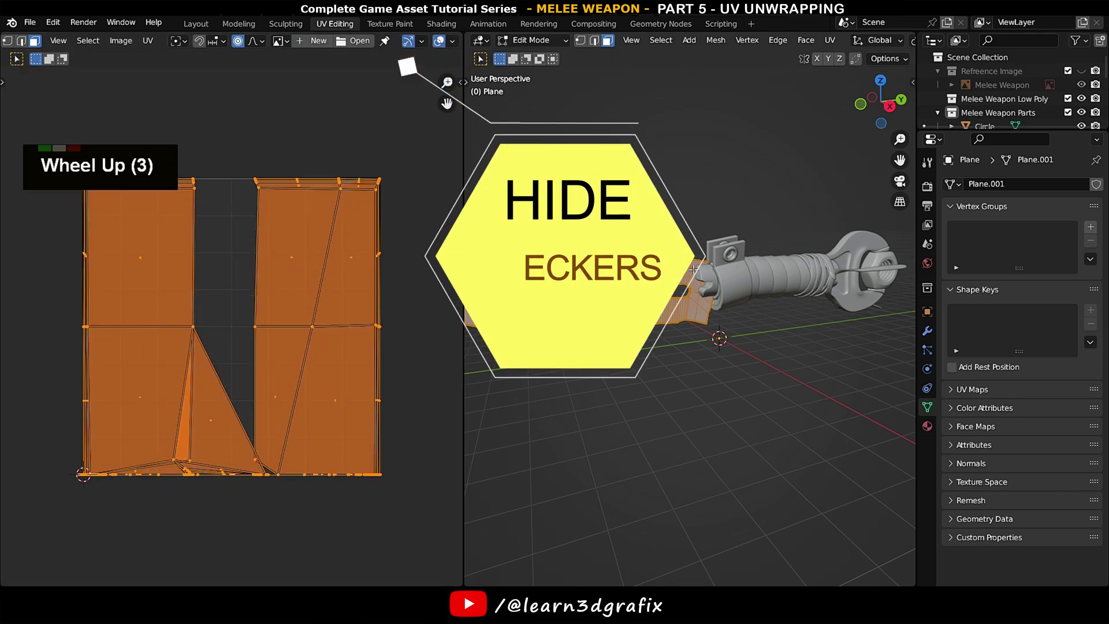
scroll(690, 301, "down", 1)
Hide every part except the blade and enter edit mode on it
key("Tab")
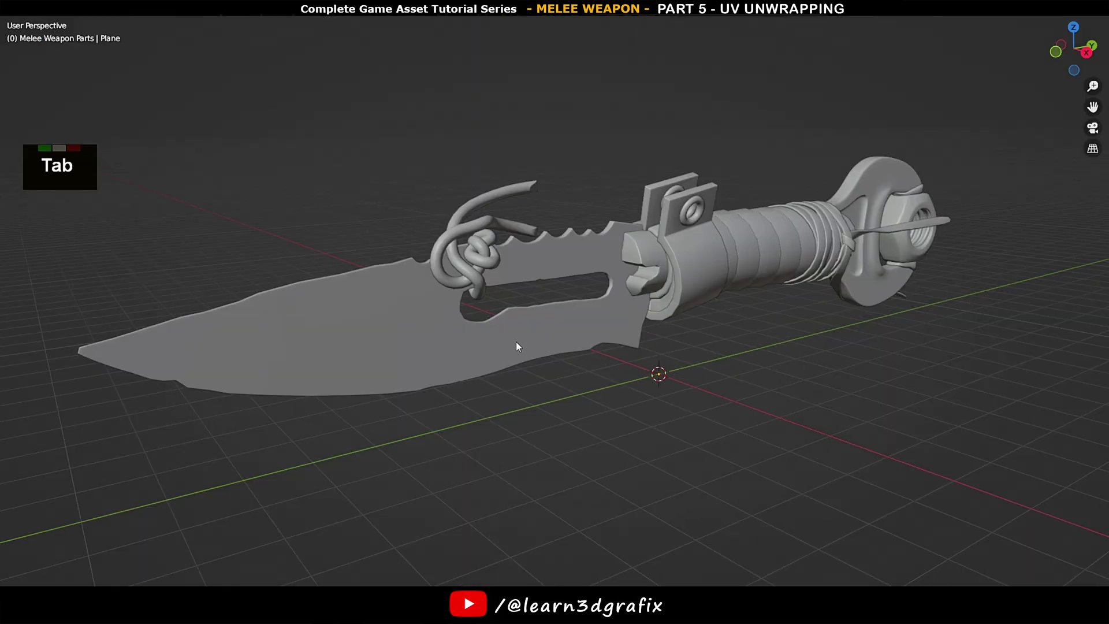
left_click(516, 343)
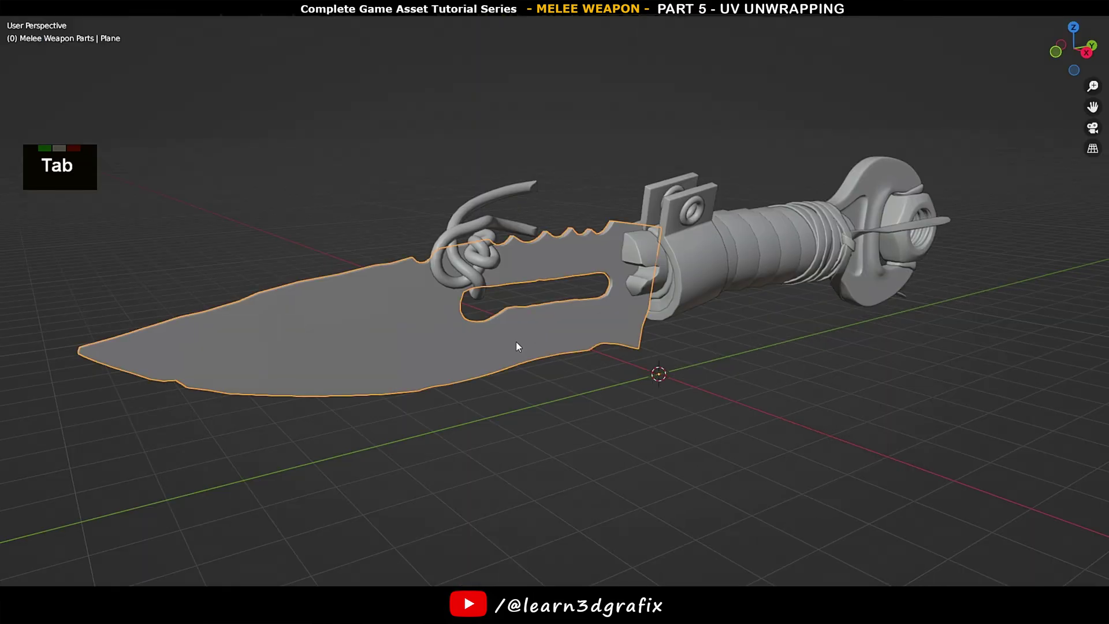
key("ctrl+i")
key("h")
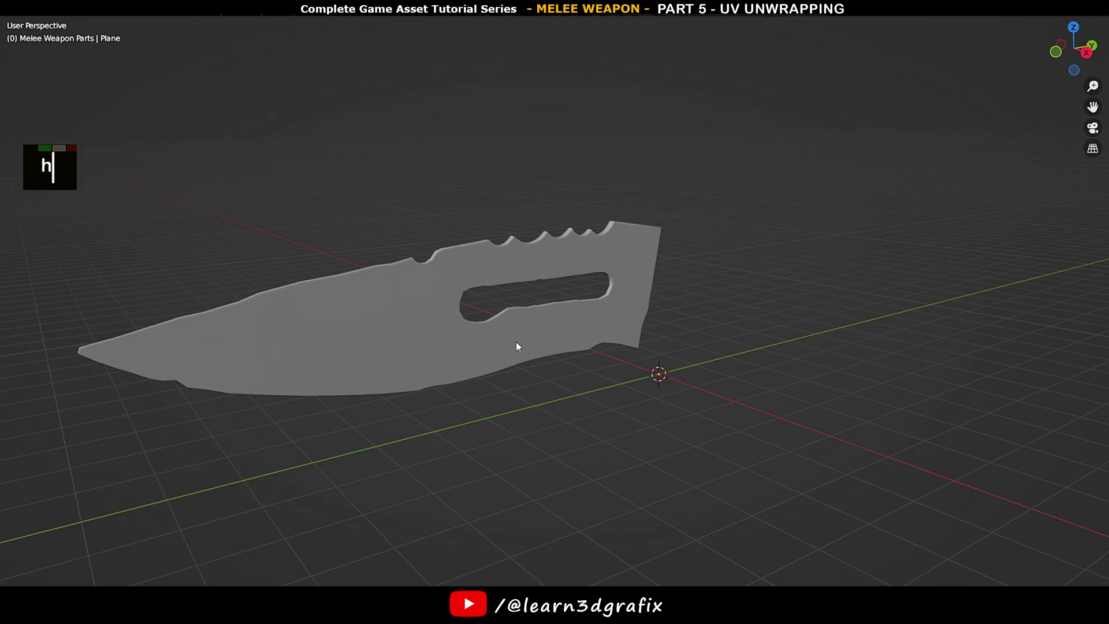
middle_click_drag(483, 339, 555, 347, "shift")
scroll(450, 327, "up", 1)
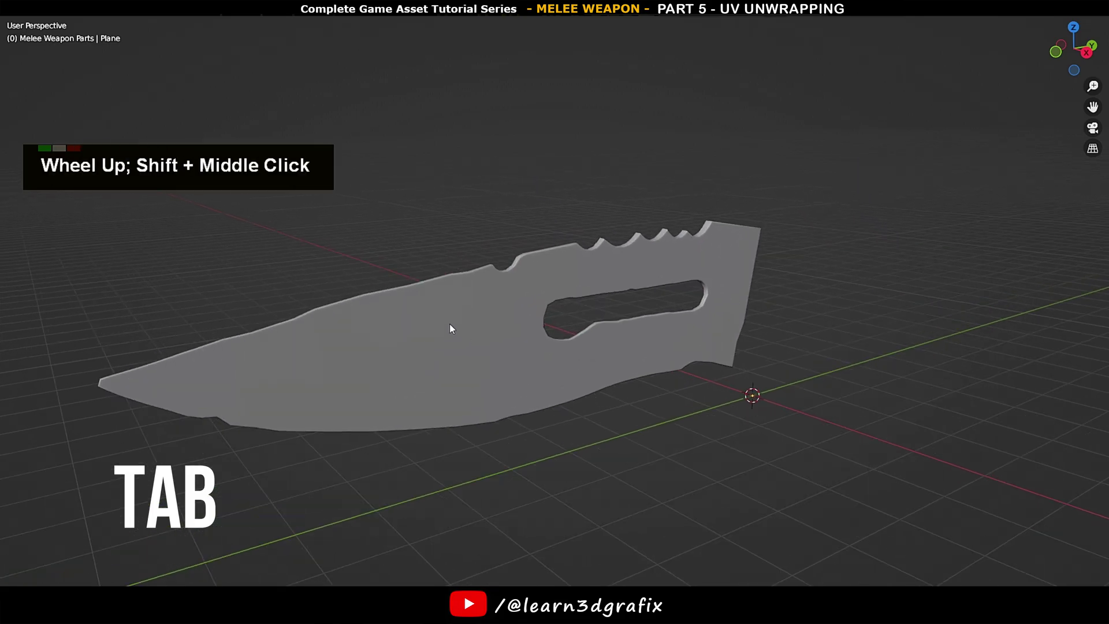
key("Tab")
scroll(434, 316, "up", 1)
middle_click_drag(385, 307, 500, 319)
scroll(492, 314, "up", 3)
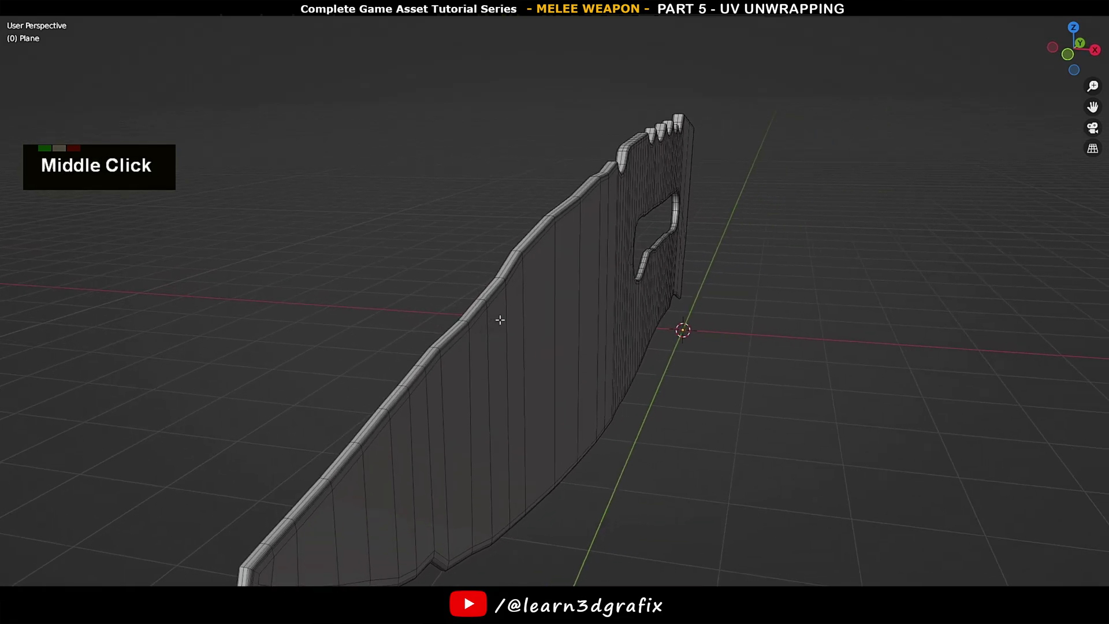
In edge mode, select the loops along the blade's top edge and around the slot hole's rim
key("2")
scroll(462, 321, "up", 1)
left_click(466, 319, "alt")
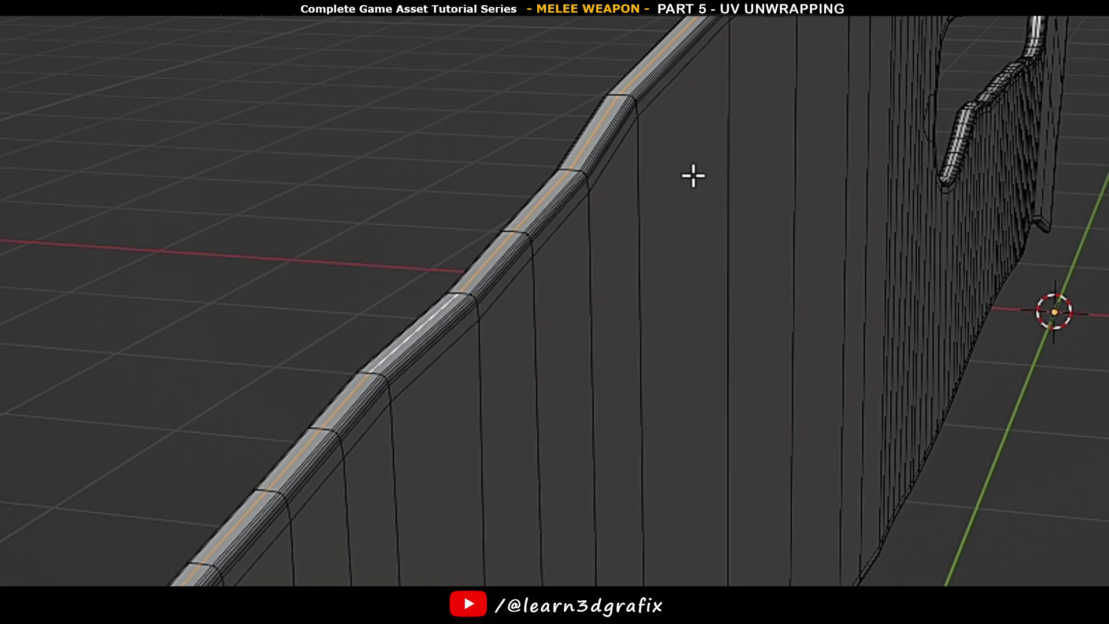
middle_click_drag(693, 175, 624, 271, "shift")
scroll(708, 237, "up", 2)
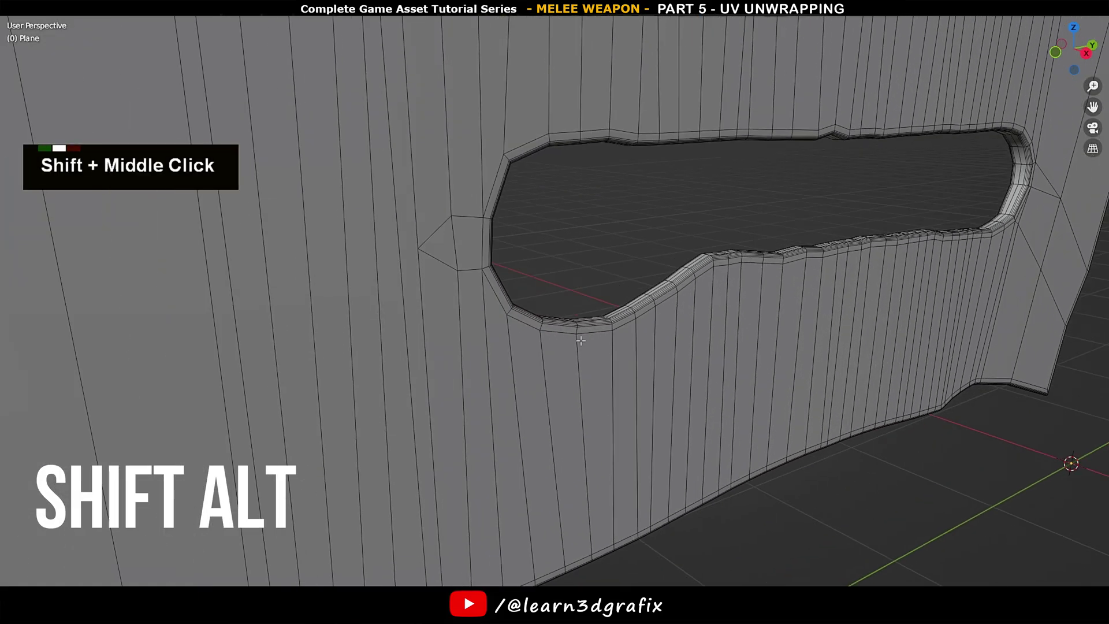
scroll(523, 367, "up", 2)
scroll(632, 324, "up", 1)
left_click(575, 328, "alt+shift")
scroll(574, 328, "down", 4)
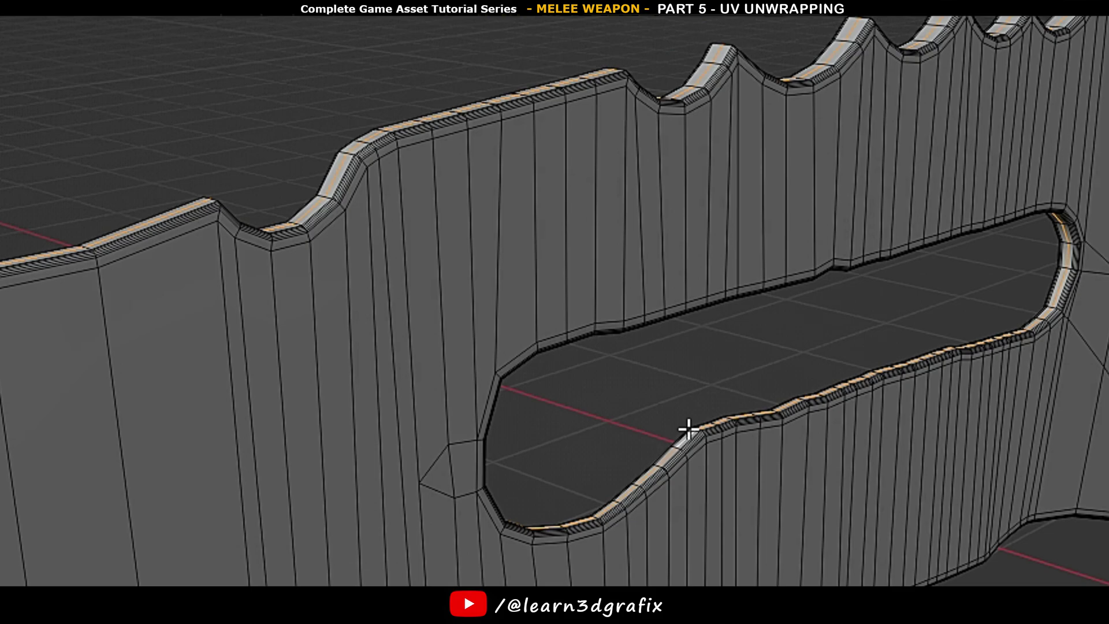
middle_click_drag(687, 428, 672, 389)
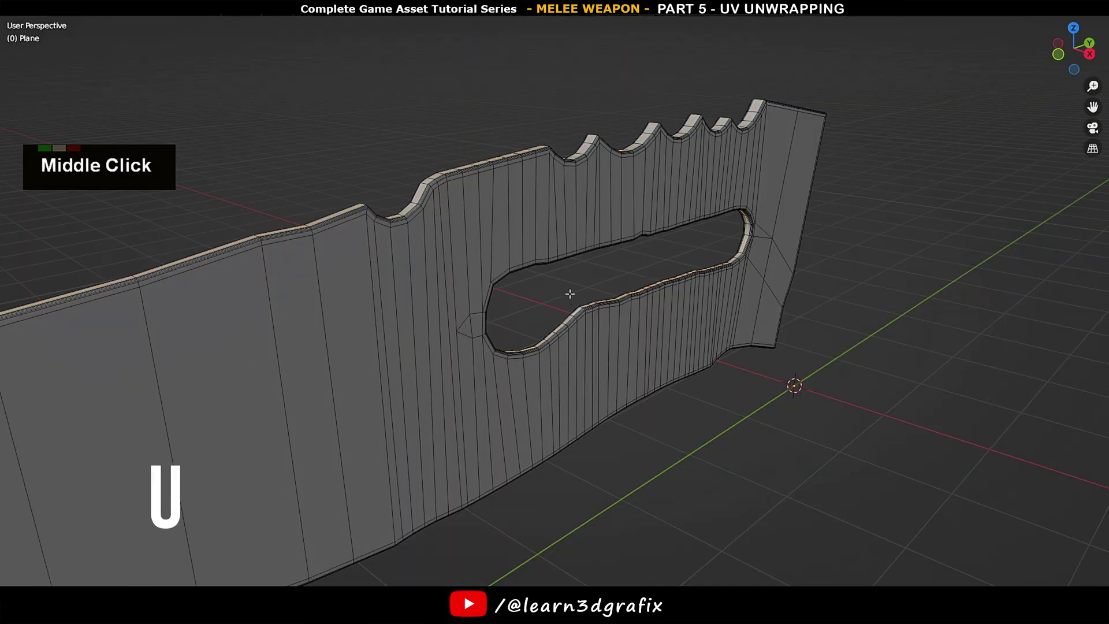
Mark the selected blade loops as seams and switch to Material Preview
key("u")
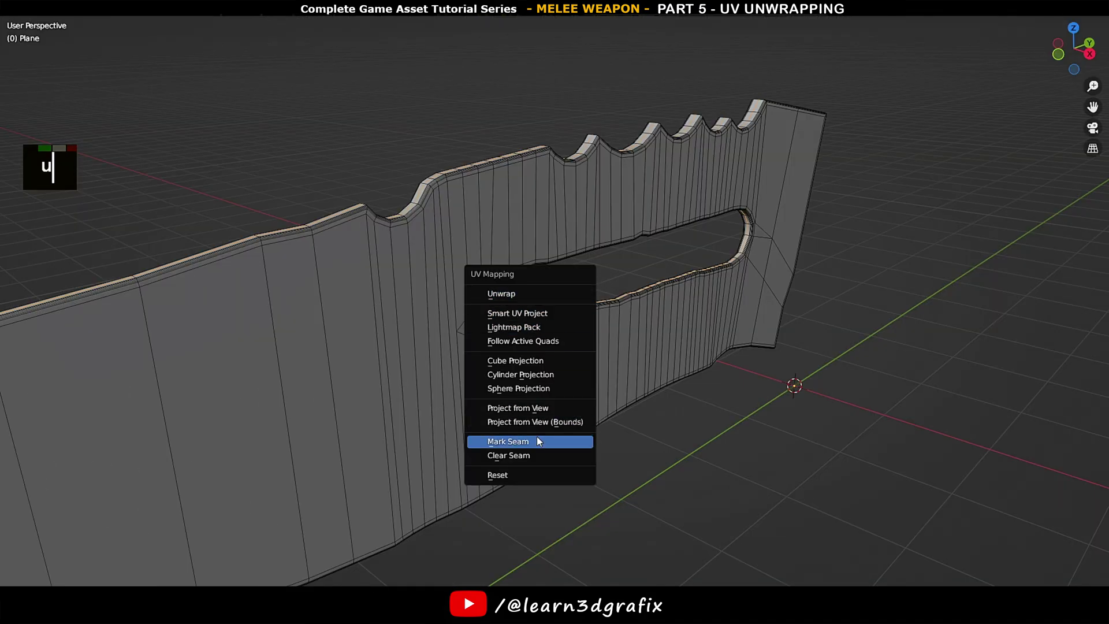
key("Return")
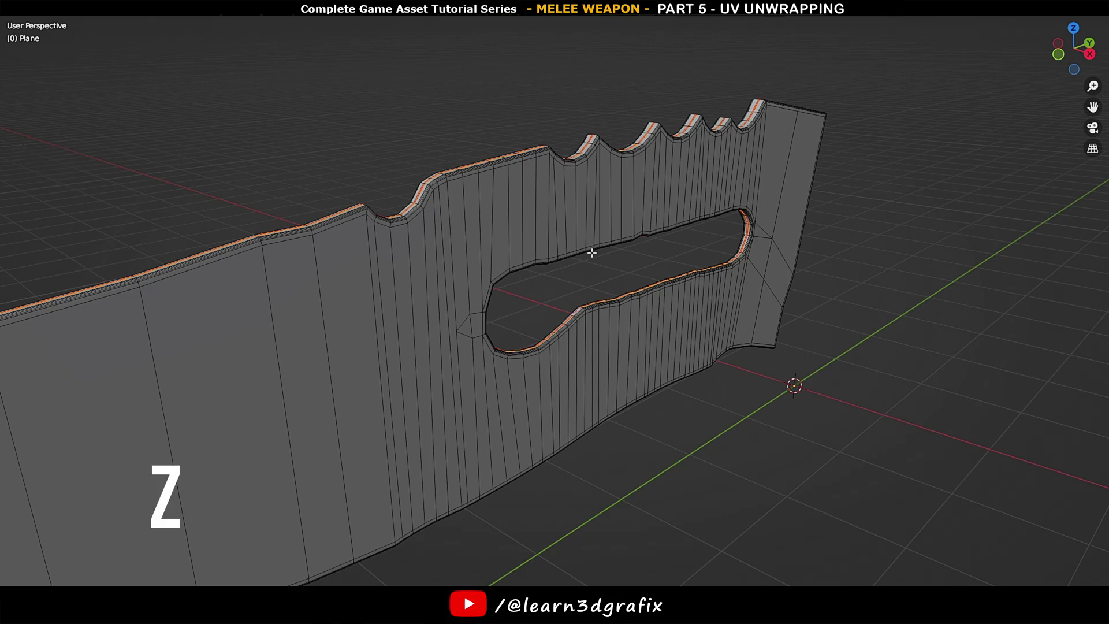
key("z")
scroll(601, 339, "down", 2)
mouse_move(601, 339)
middle_mouse_down()
mouse_move(441, 262)
mouse_move(607, 262)
middle_mouse_up()
middle_click_drag(606, 262, 686, 288, "shift")
Orbit and pan around the knife to check the checker pattern on the blade
scroll(658, 289, "up", 2)
scroll(640, 313, "up", 2)
scroll(687, 288, "up", 3)
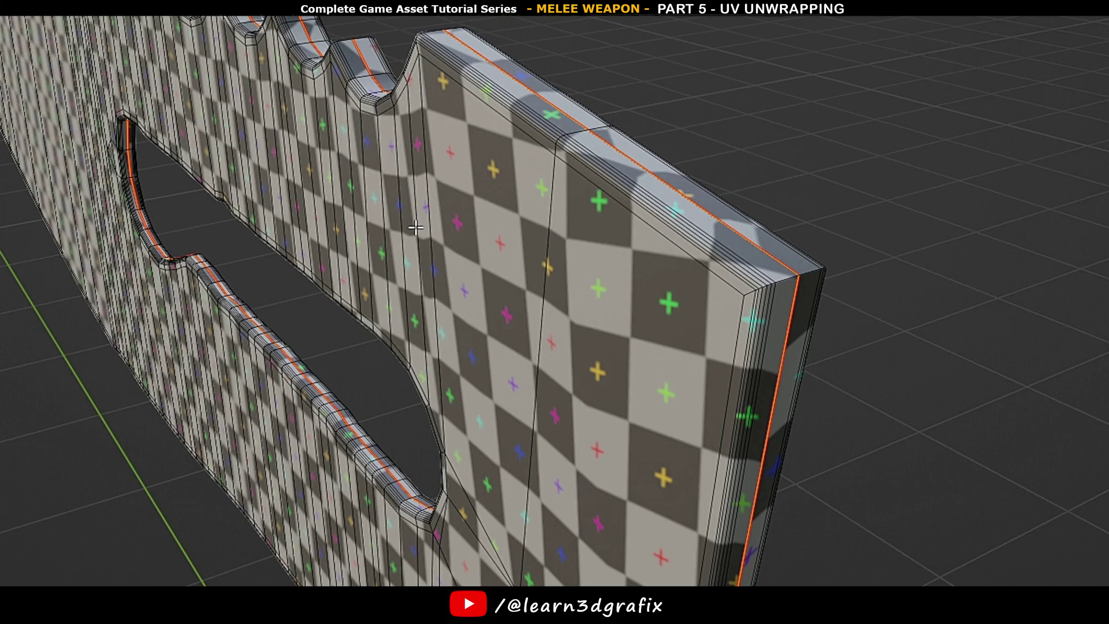
middle_click_drag(415, 227, 480, 346)
middle_click_drag(594, 341, 577, 324)
middle_click_drag(578, 324, 584, 327, "shift")
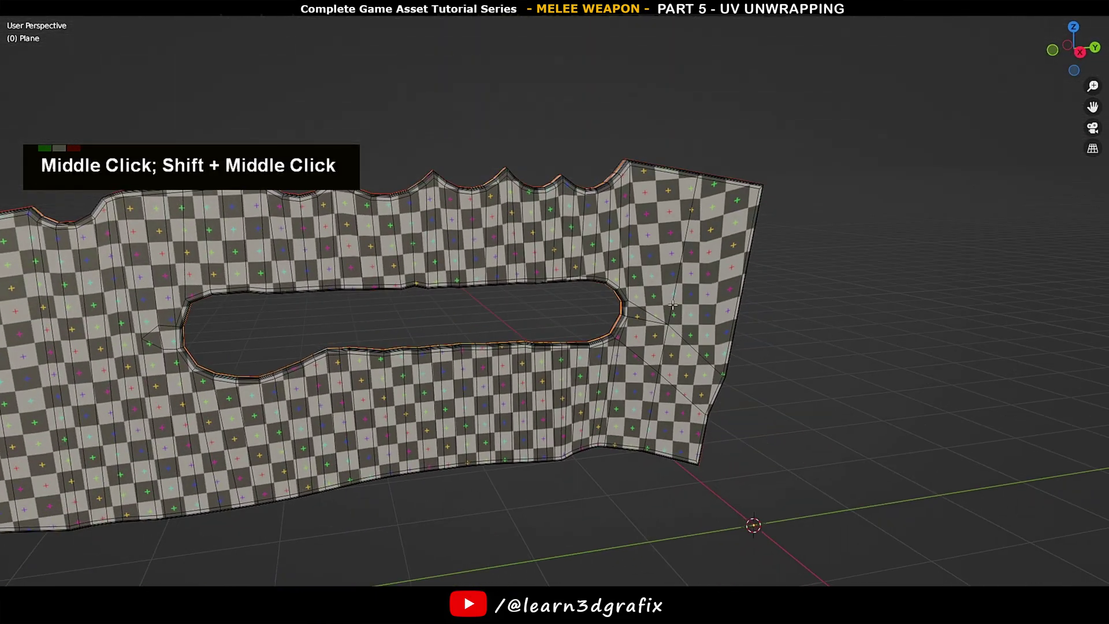
scroll(613, 321, "up", 2)
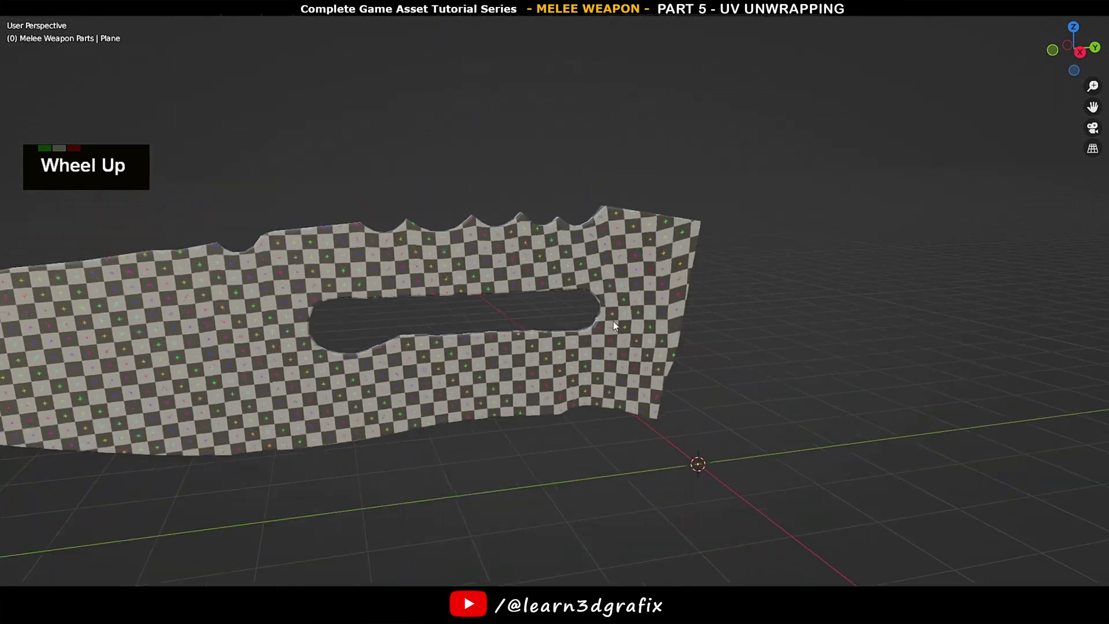
middle_click_drag(612, 321, 792, 279)
scroll(774, 281, "up", 2)
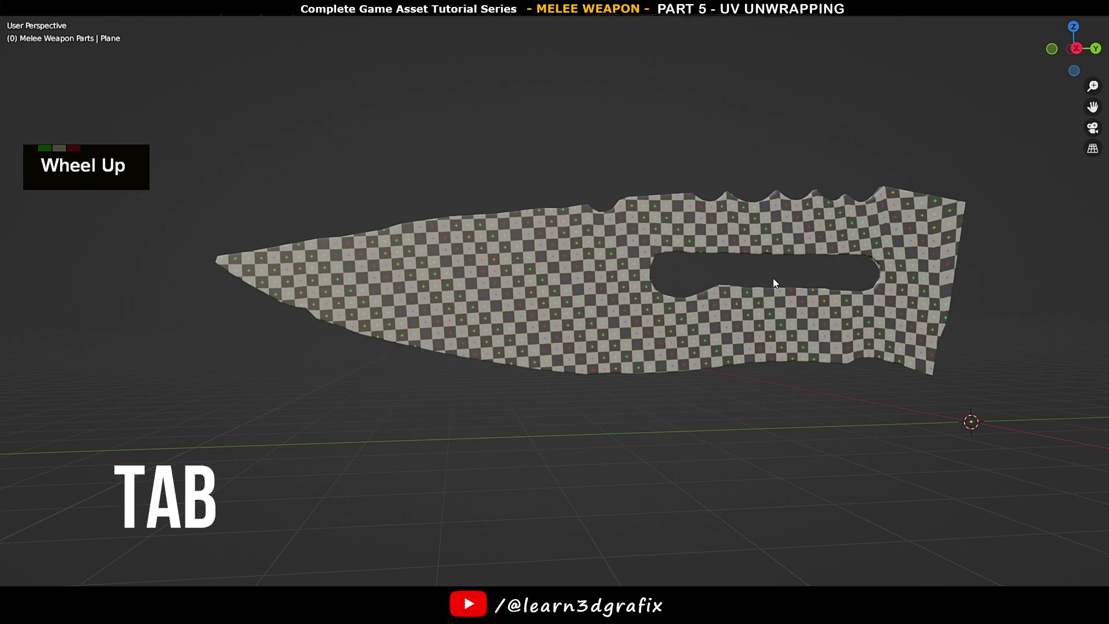
Unhide all parts, isolate the rope by hiding everything else, and enter edit mode on it
middle_click_drag(775, 282, 674, 342)
key("alt+h")
scroll(768, 277, "down", 2)
scroll(782, 289, "up", 2)
scroll(619, 276, "up", 3)
left_click(634, 279)
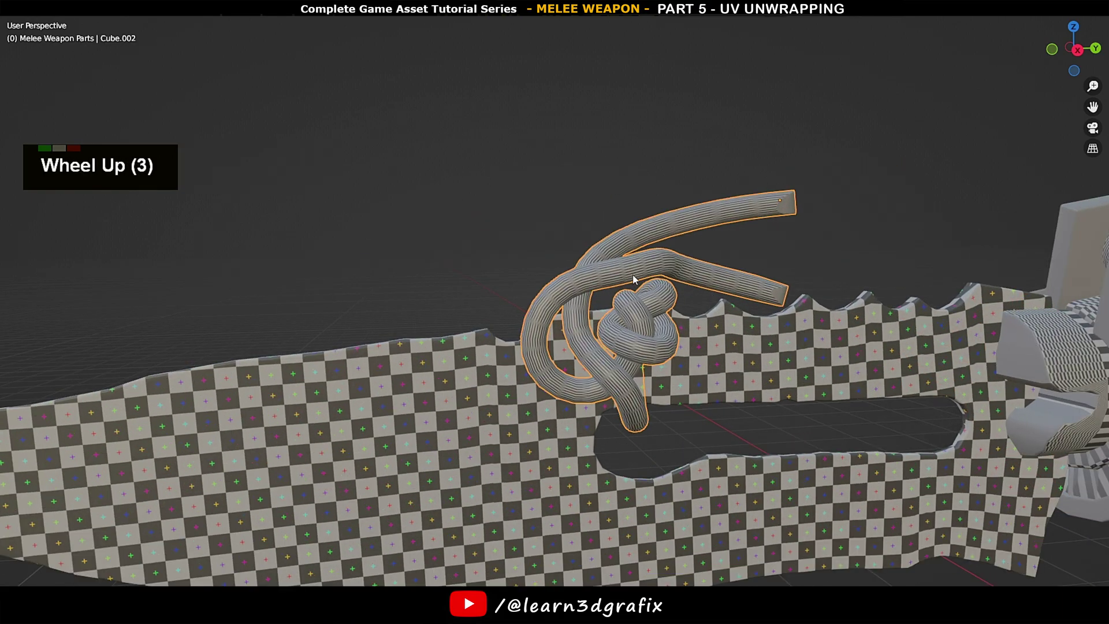
scroll(633, 279, "up", 2)
key("ctrl+i")
key("h")
middle_click_drag(624, 276, 647, 292)
key("Tab")
scroll(631, 179, "up", 2)
scroll(606, 226, "up", 1)
scroll(655, 295, "up", 2)
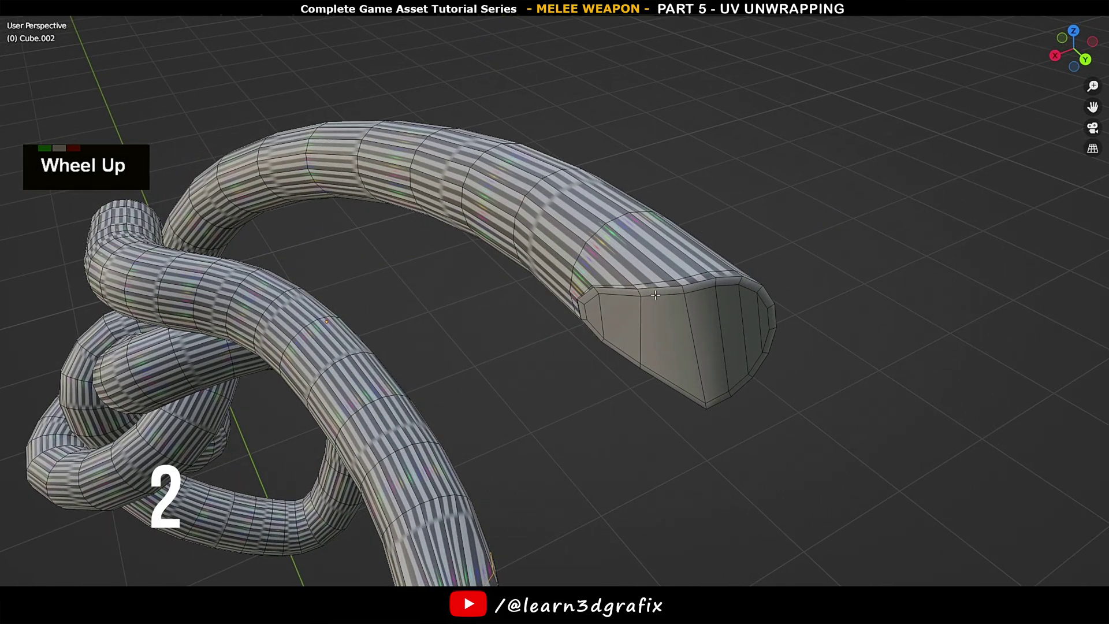
Select the edge loops around both rope end caps and mark them as seams
key("2")
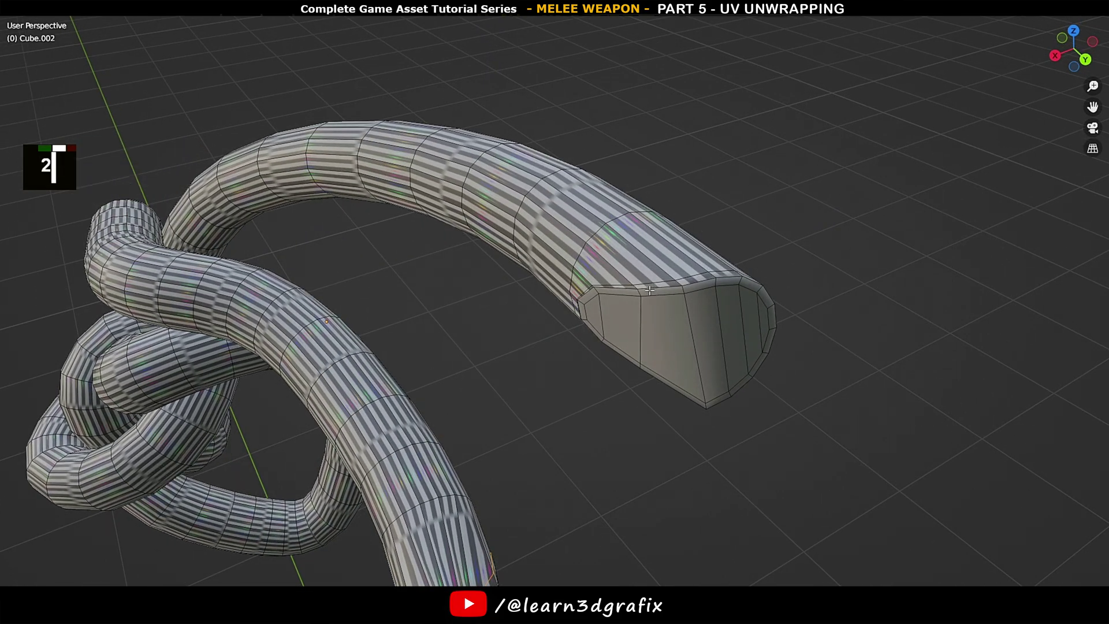
left_click(649, 290, "alt")
middle_click_drag(649, 290, 664, 243)
middle_click_drag(664, 243, 601, 346, "shift")
scroll(600, 346, "up", 2)
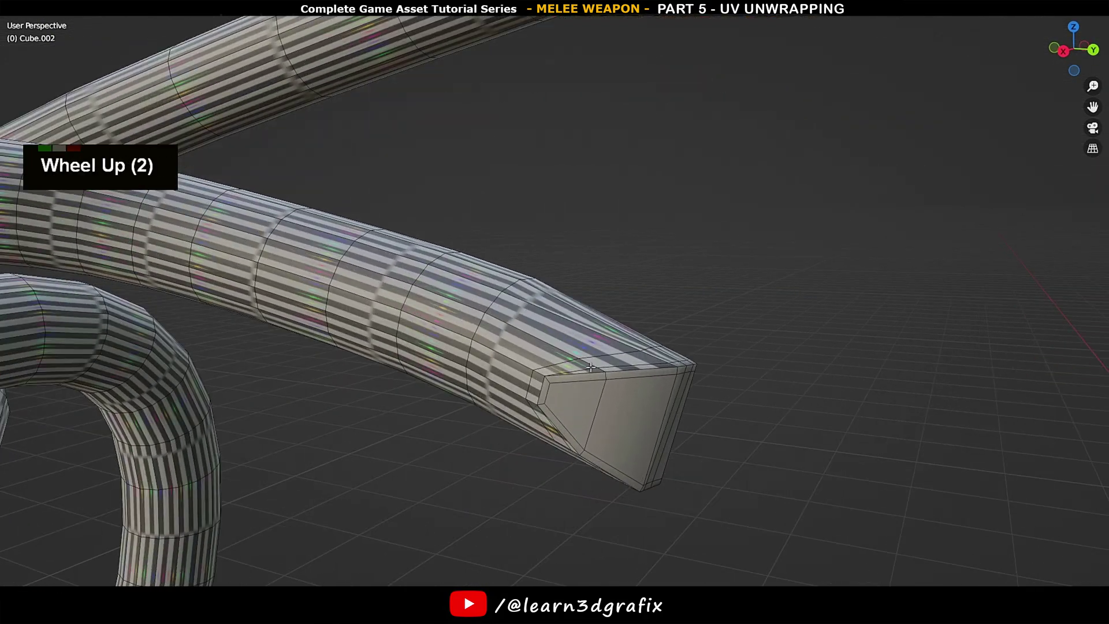
left_click(581, 374, "alt+shift")
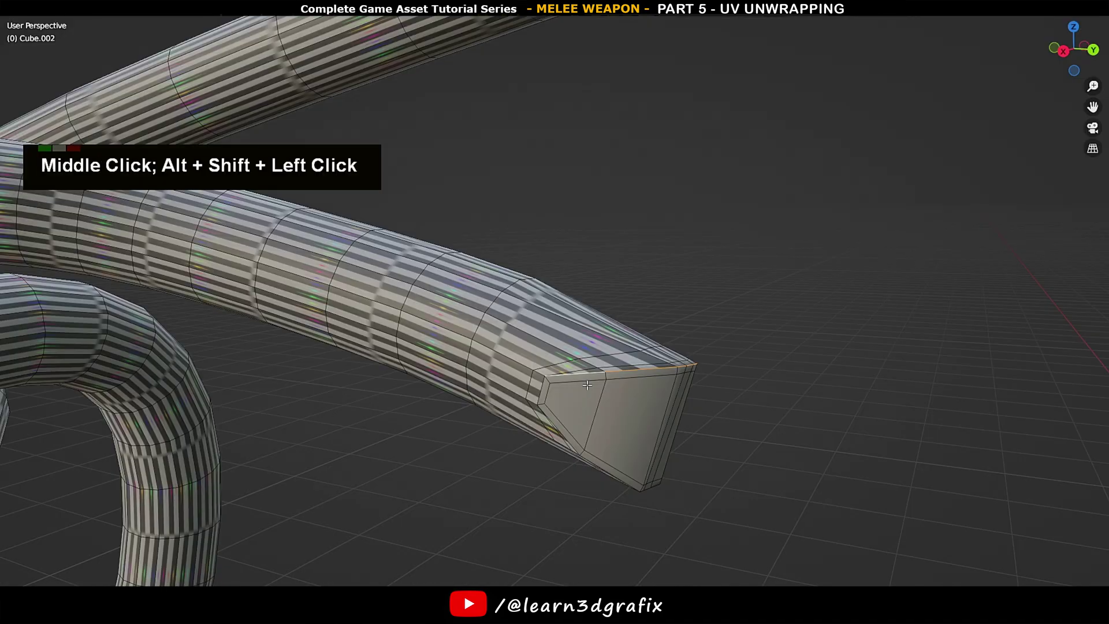
left_click(506, 343, "alt+shift")
left_click(508, 383, "alt+shift")
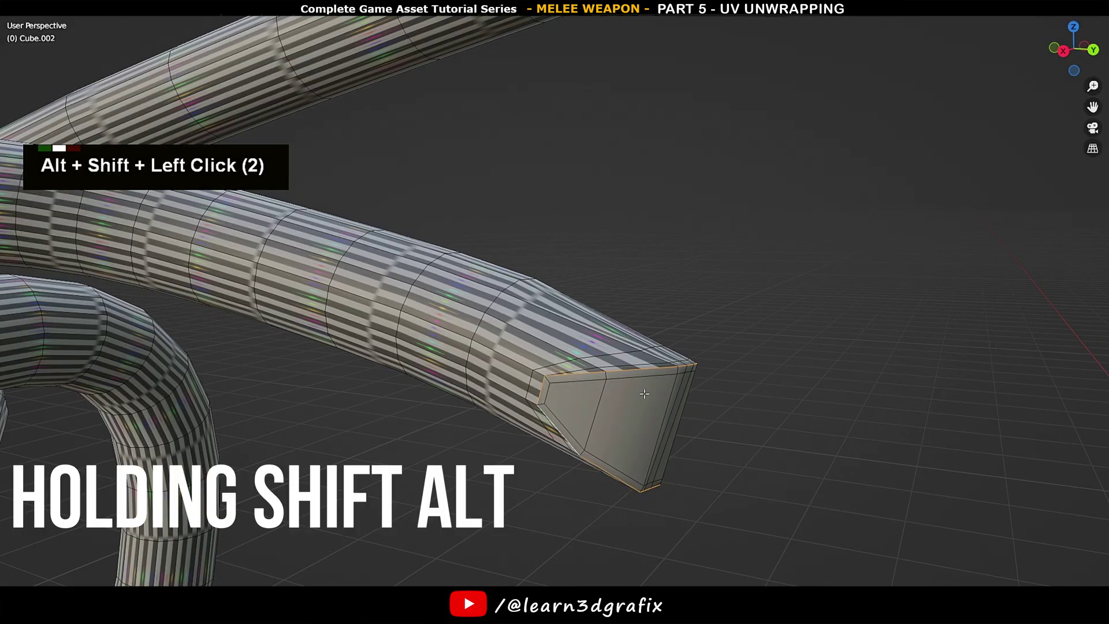
middle_click_drag(543, 414, 464, 366)
scroll(870, 406, "up", 3)
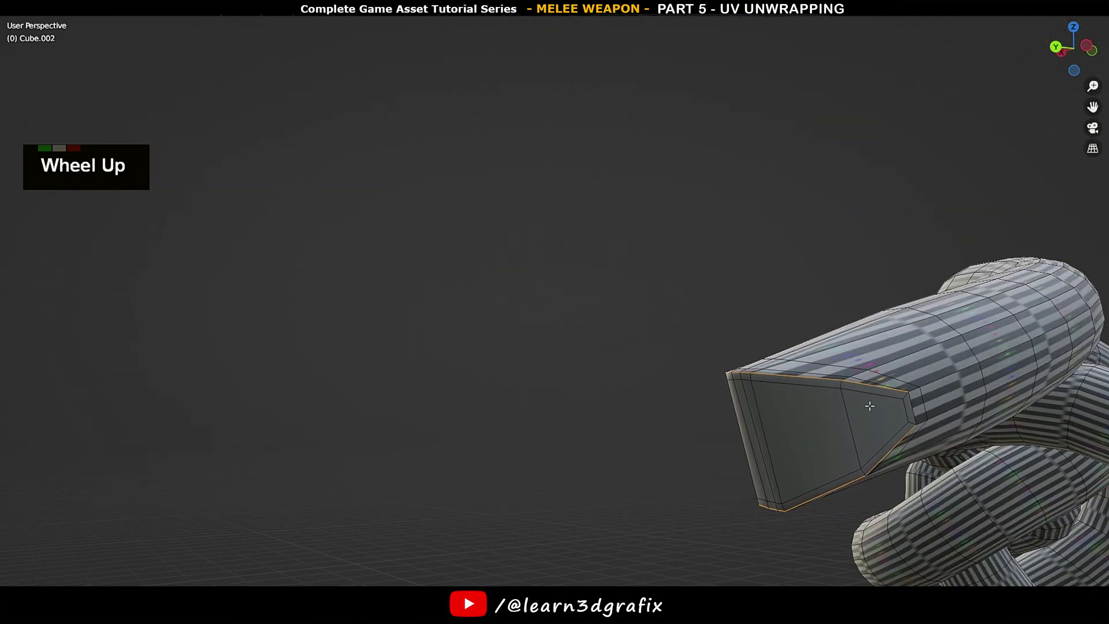
left_click(910, 405, "alt+shift")
key("u")
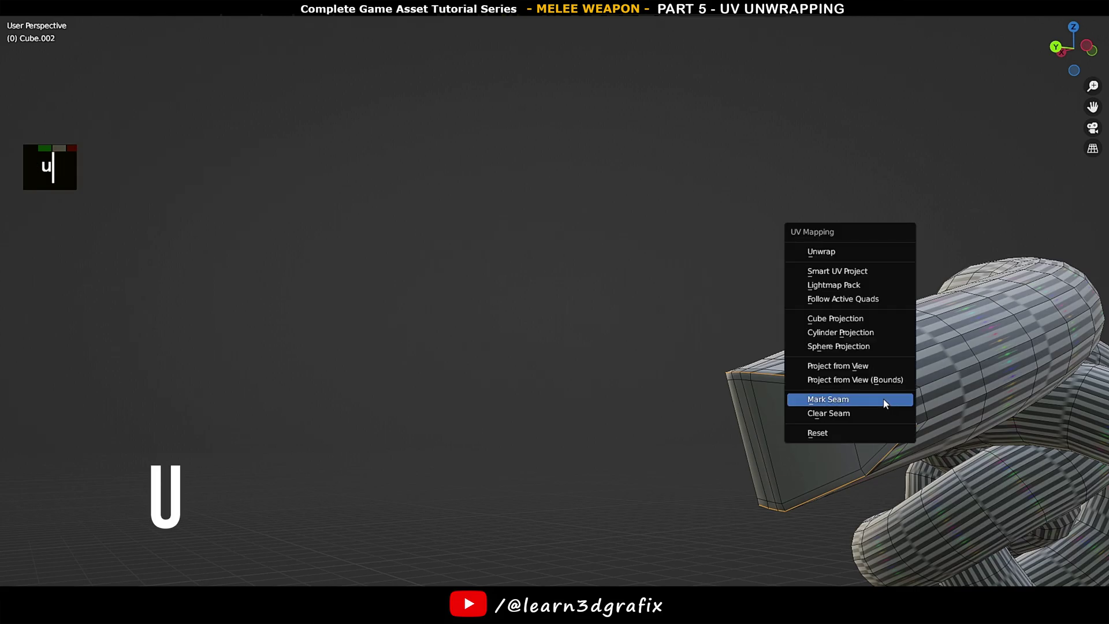
left_click(883, 399)
scroll(884, 399, "down", 7)
Select the edge loop running lengthwise along the rope tube
middle_click_drag(884, 398, 597, 156)
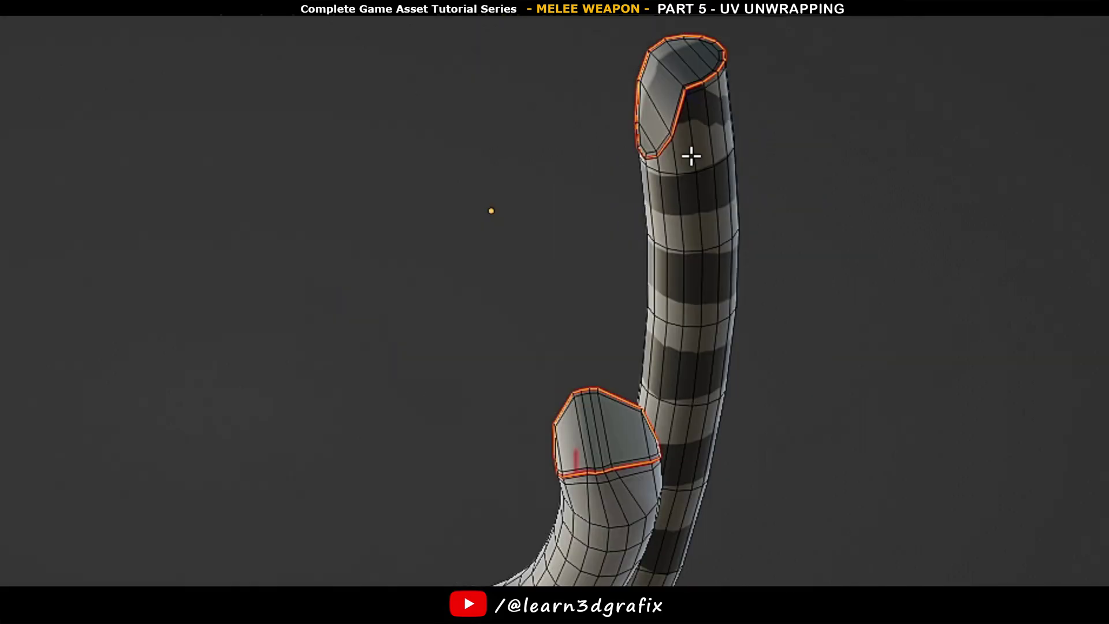
key("alt")
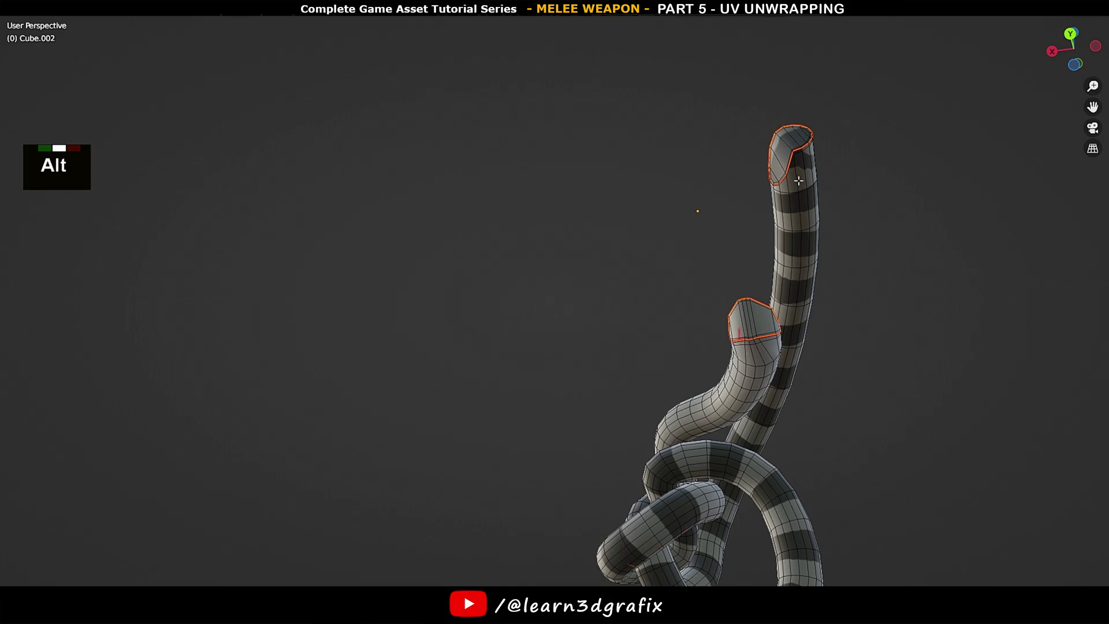
left_click(799, 180, "alt")
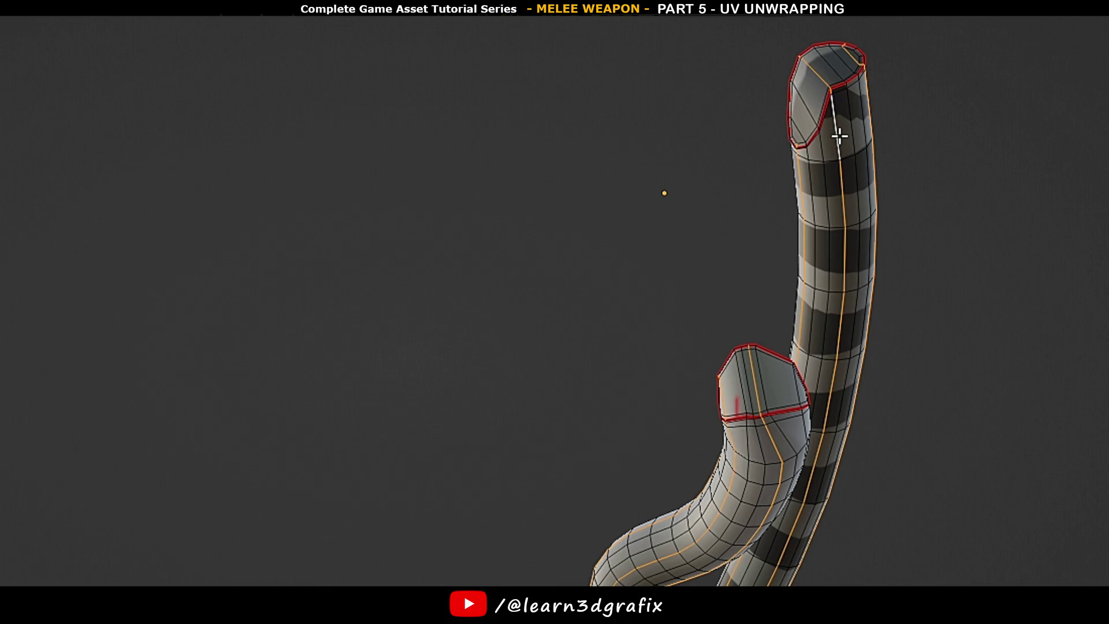
Select the faces of the tip cap and lower ring cap with L and hide them
middle_click_drag(1039, 142, 855, 91)
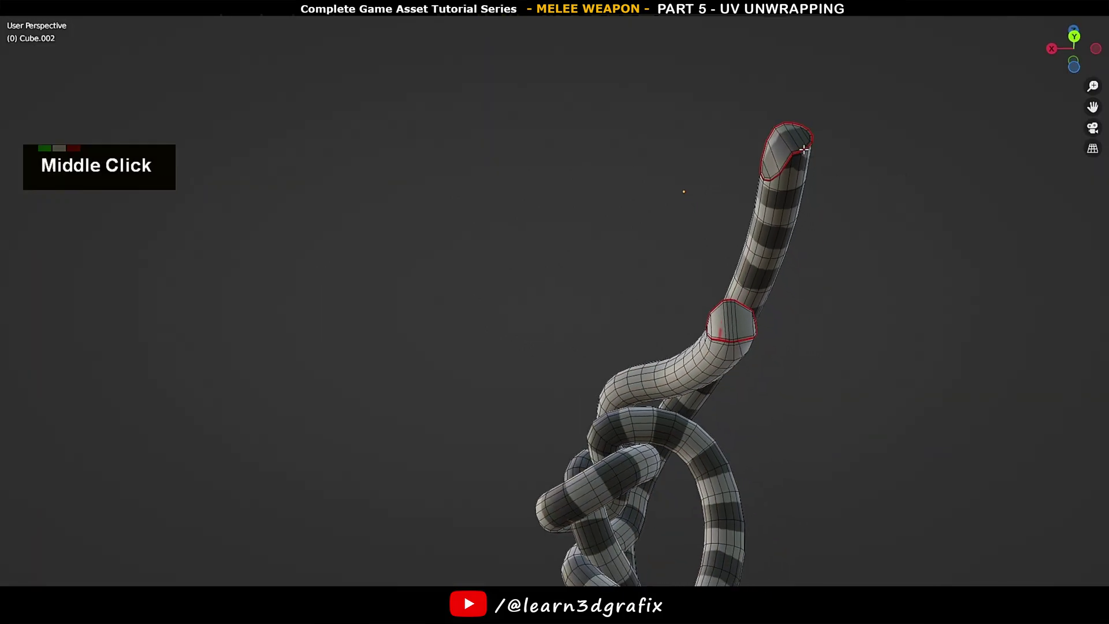
key("a")
key("a")
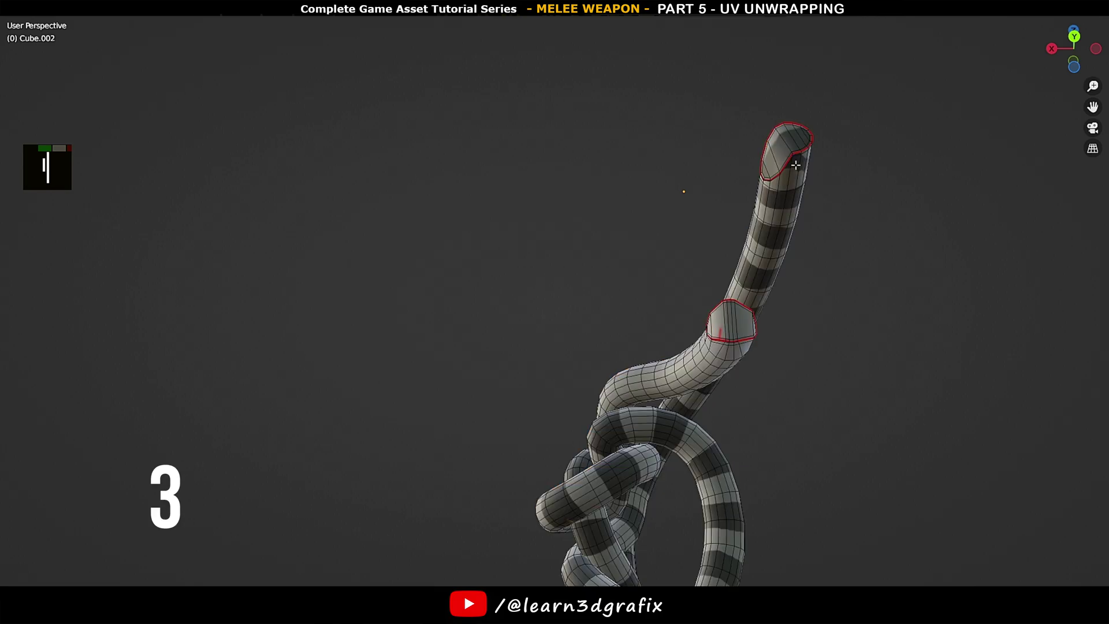
left_click(788, 147)
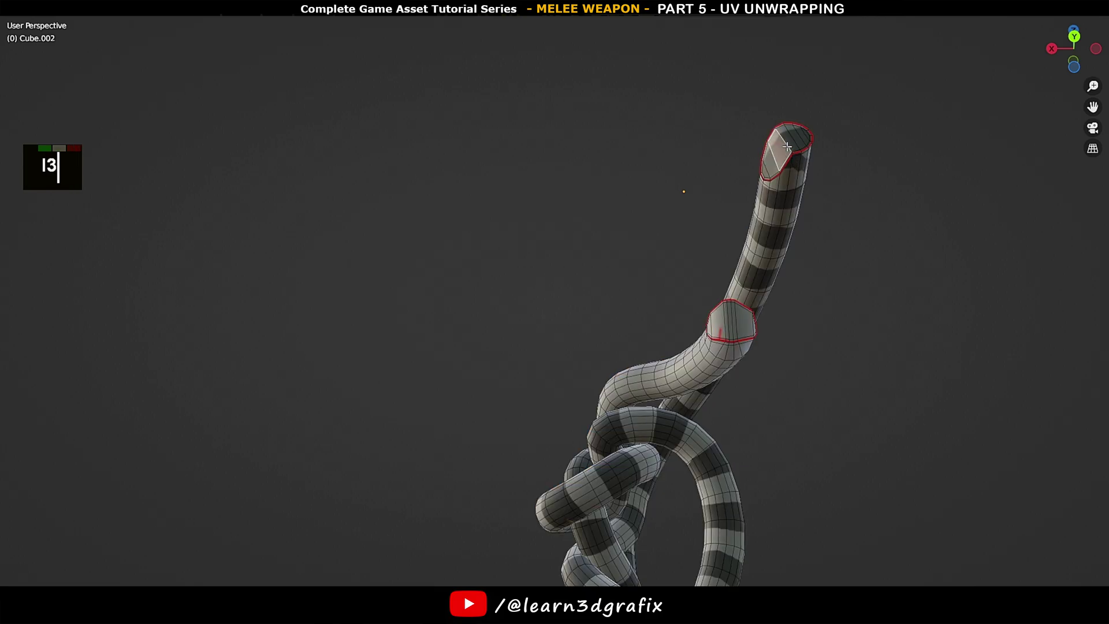
key("l")
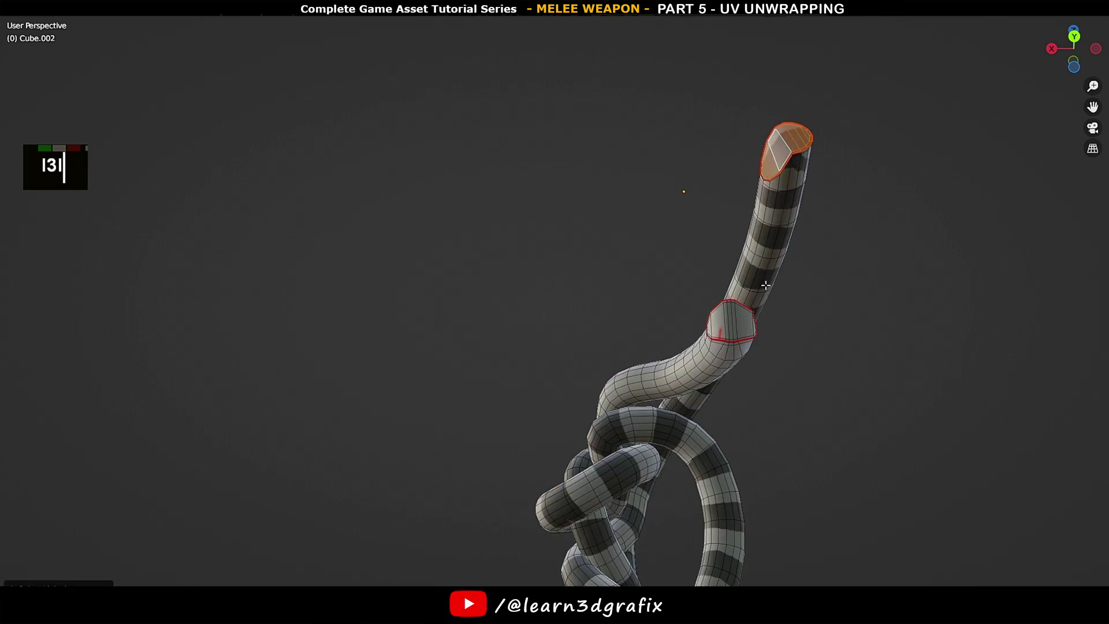
key("l")
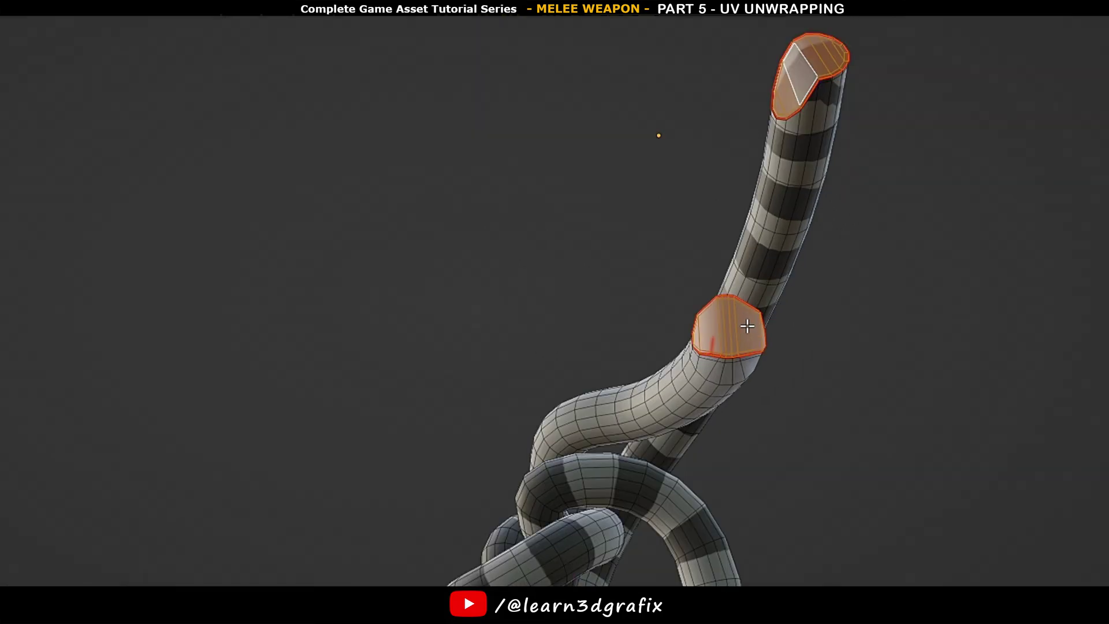
key("h")
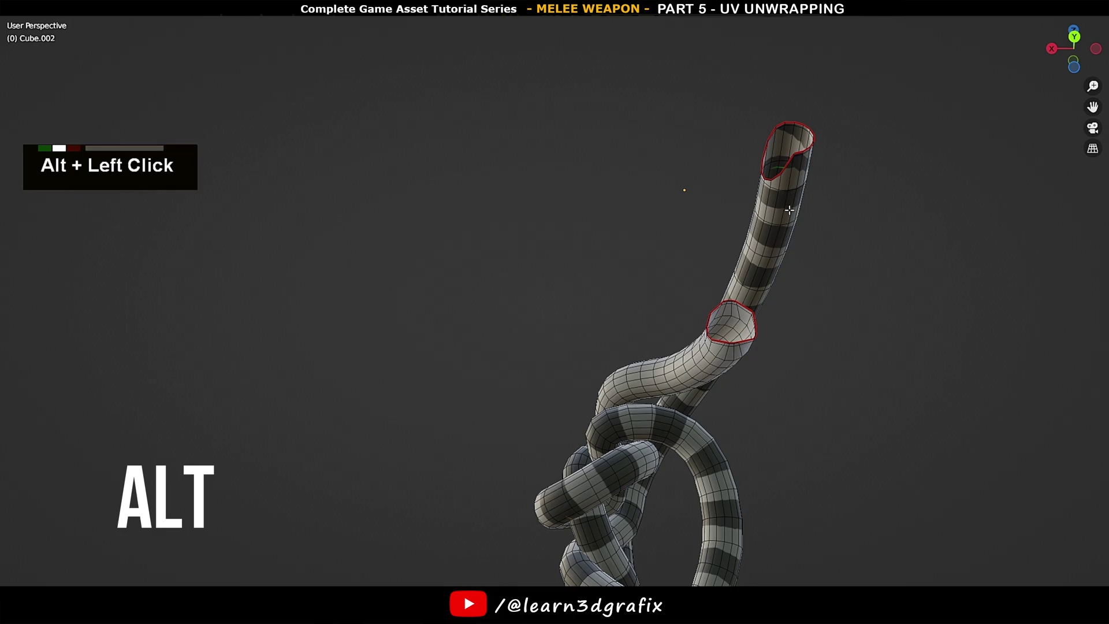
Mark the rope's lengthwise edge loop as a seam
middle_click_drag(788, 211, 880, 264)
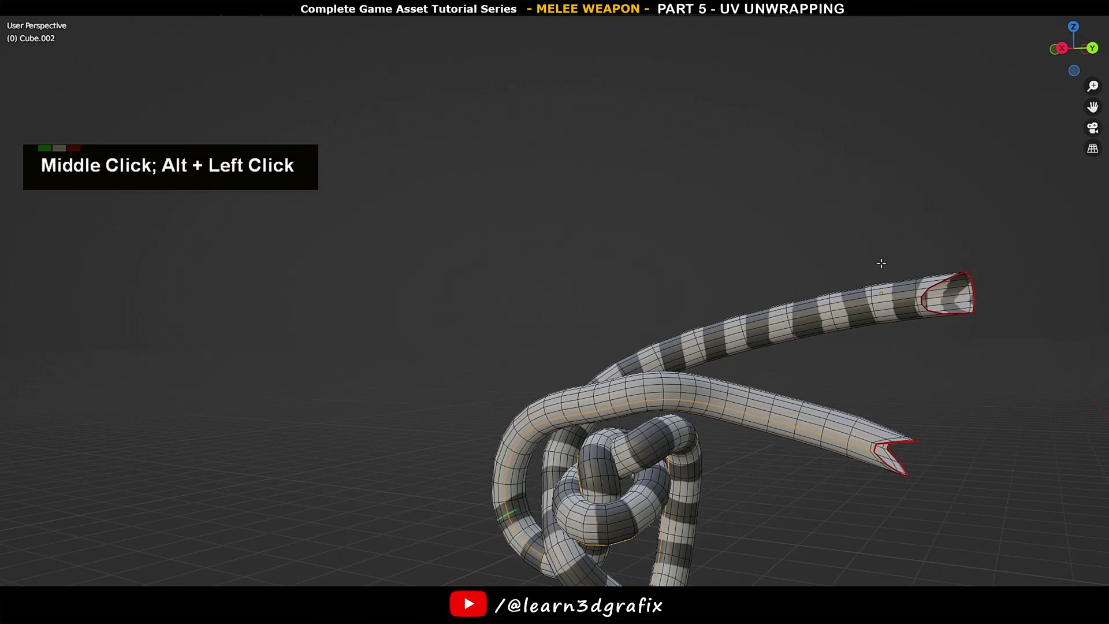
middle_click_drag(883, 314, 820, 260)
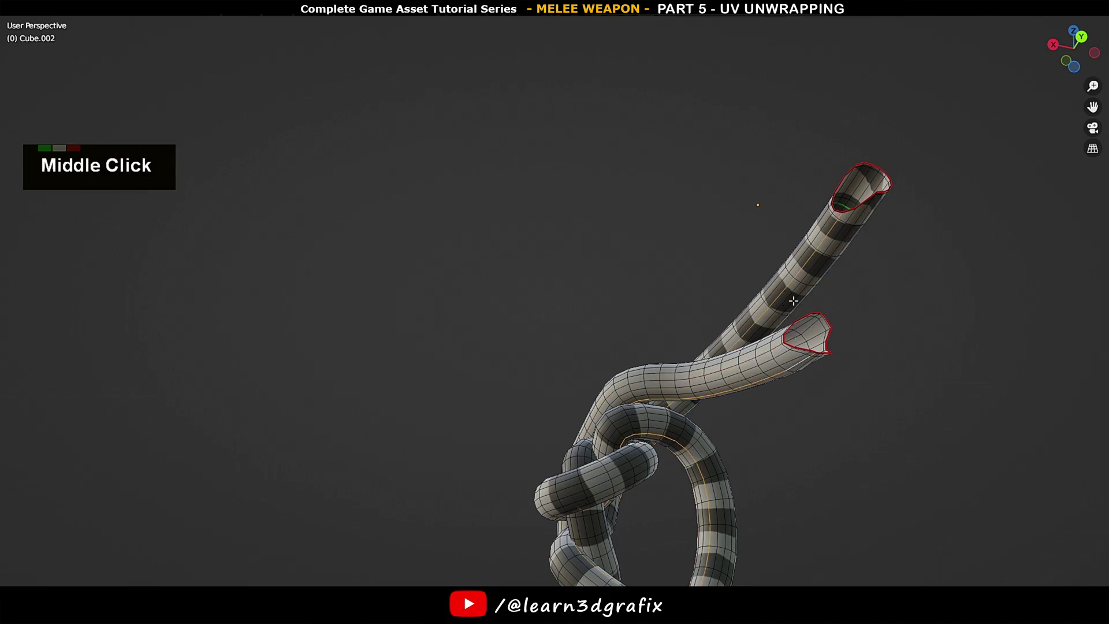
middle_click_drag(793, 301, 844, 345)
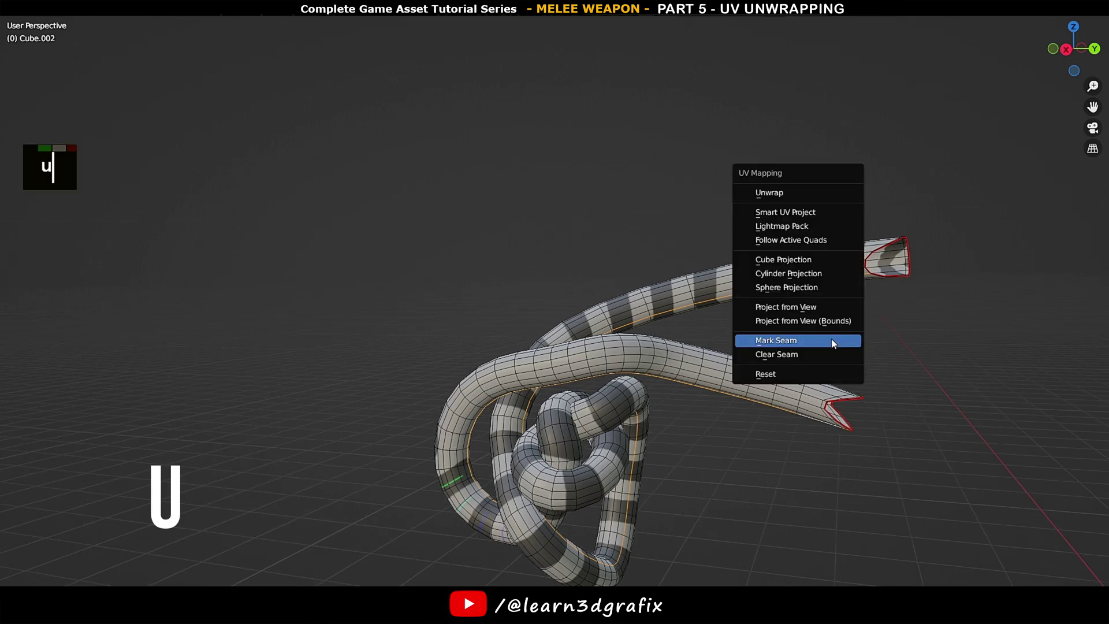
left_click(814, 342)
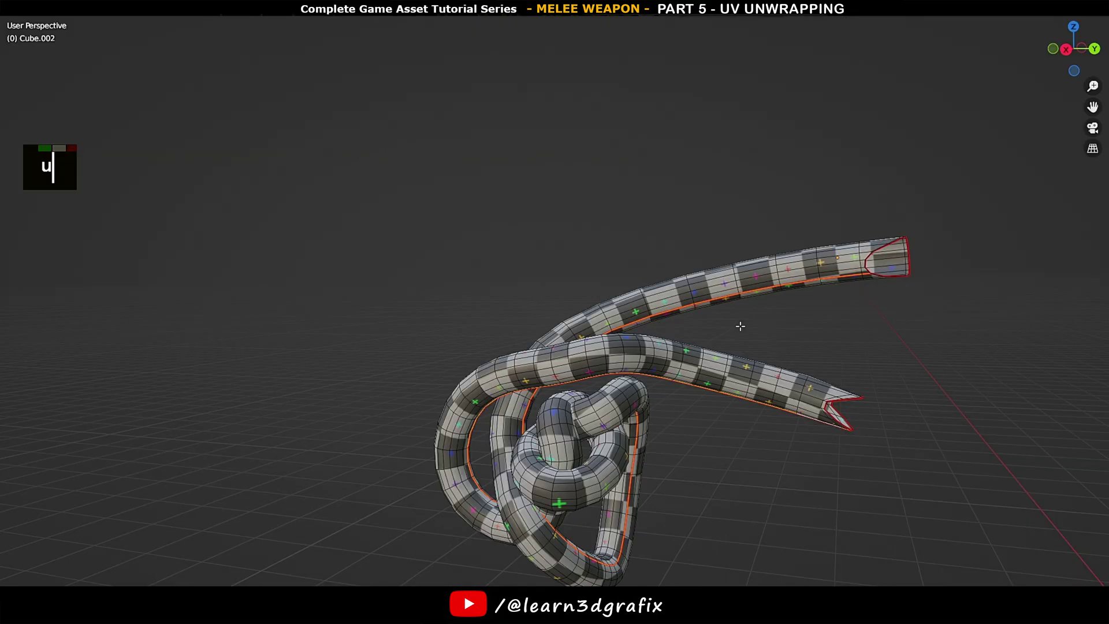
middle_click_drag(766, 334, 736, 317, "shift")
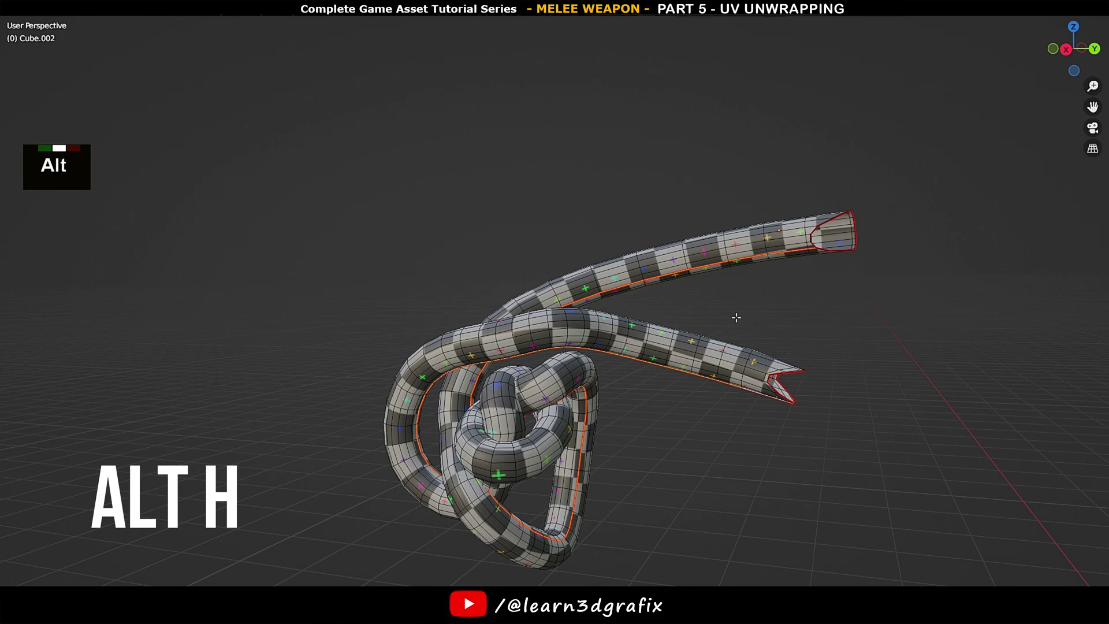
Unwrap the whole rope along its seams and unhide all weapon parts
key("a")
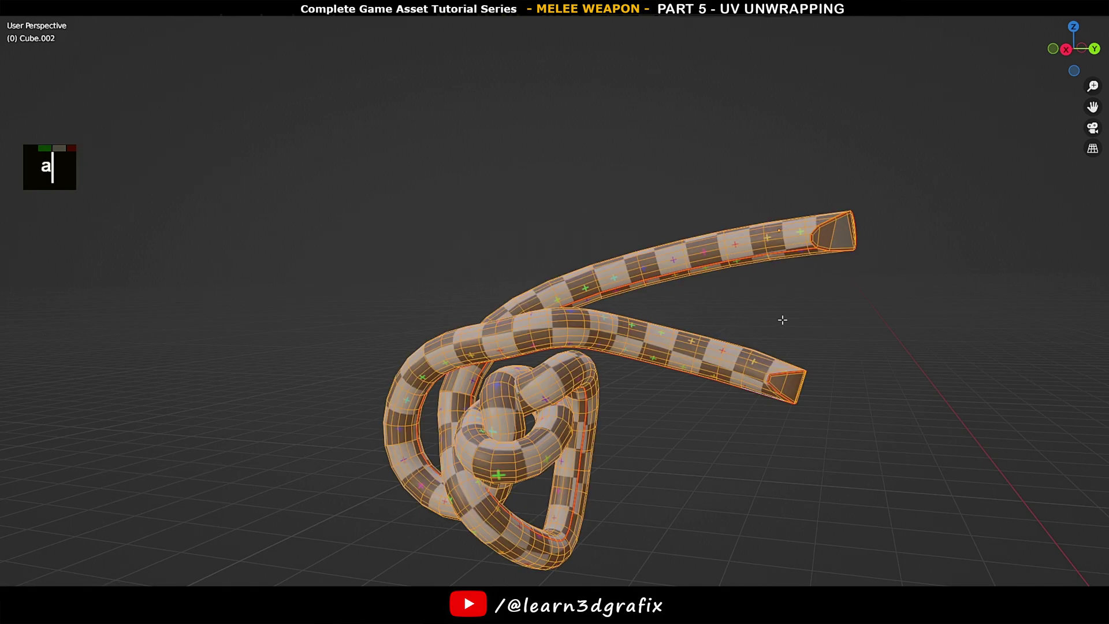
key("u")
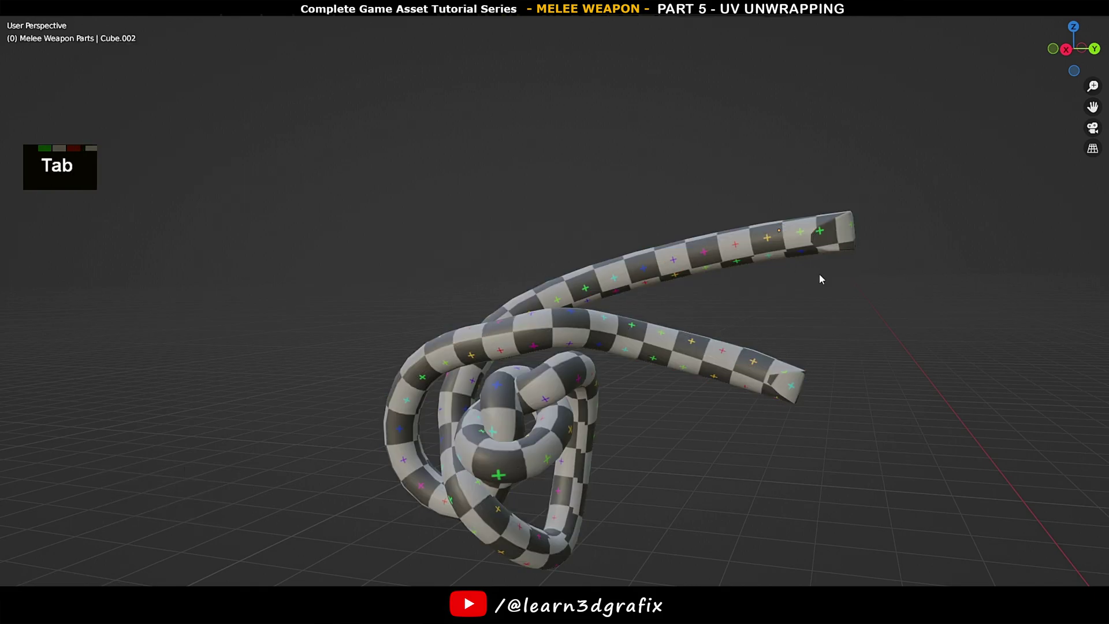
key("alt+h")
Select the handle cylinder as the next part to unwrap
scroll(819, 273, "down", 2)
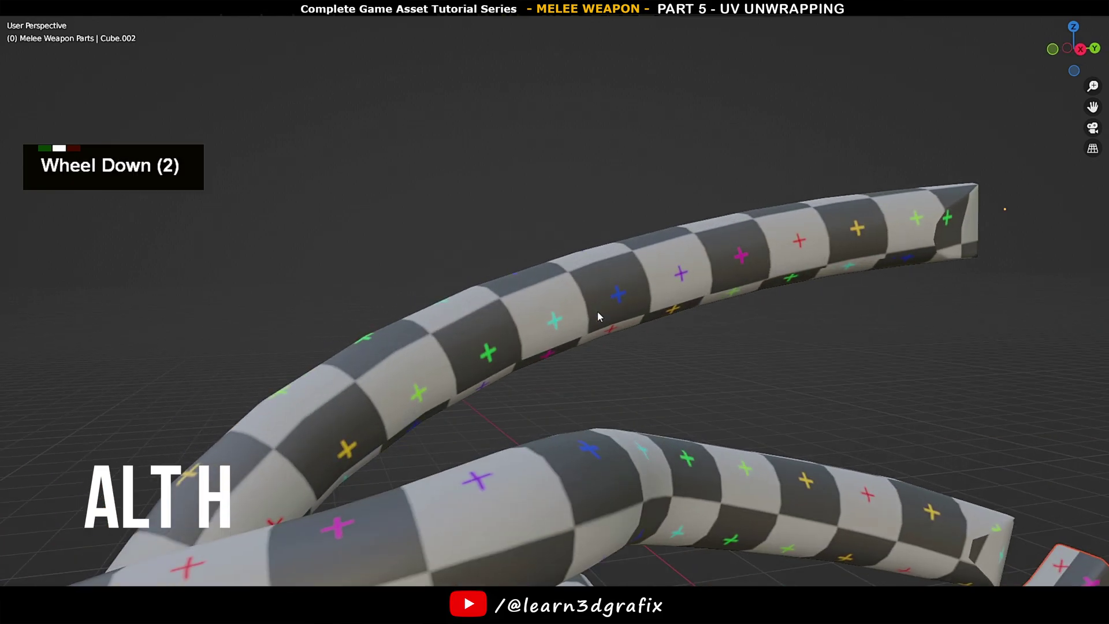
middle_click_drag(597, 312, 625, 332, "shift")
scroll(608, 275, "down", 2)
middle_click_drag(608, 275, 568, 359)
scroll(656, 386, "up", 3)
left_click(467, 361)
Isolate the cylinder in Edit Mode and mark its chosen edges as seams
key("shift+h")
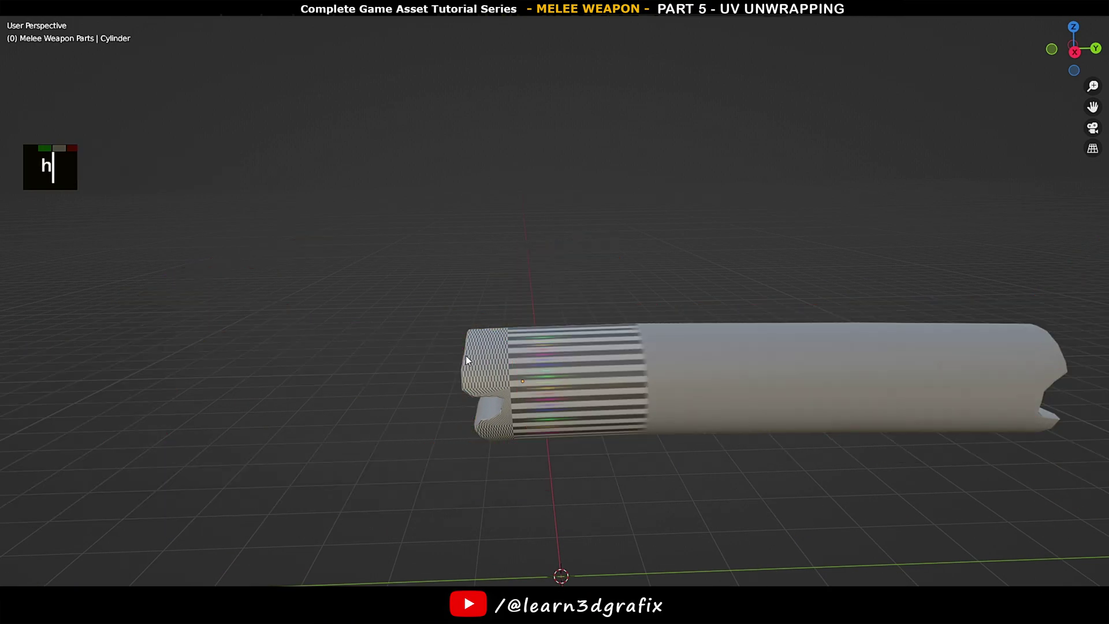
key("Tab")
scroll(466, 355, "up", 3)
middle_click_drag(466, 355, 472, 349)
scroll(471, 359, "up", 4)
key("u")
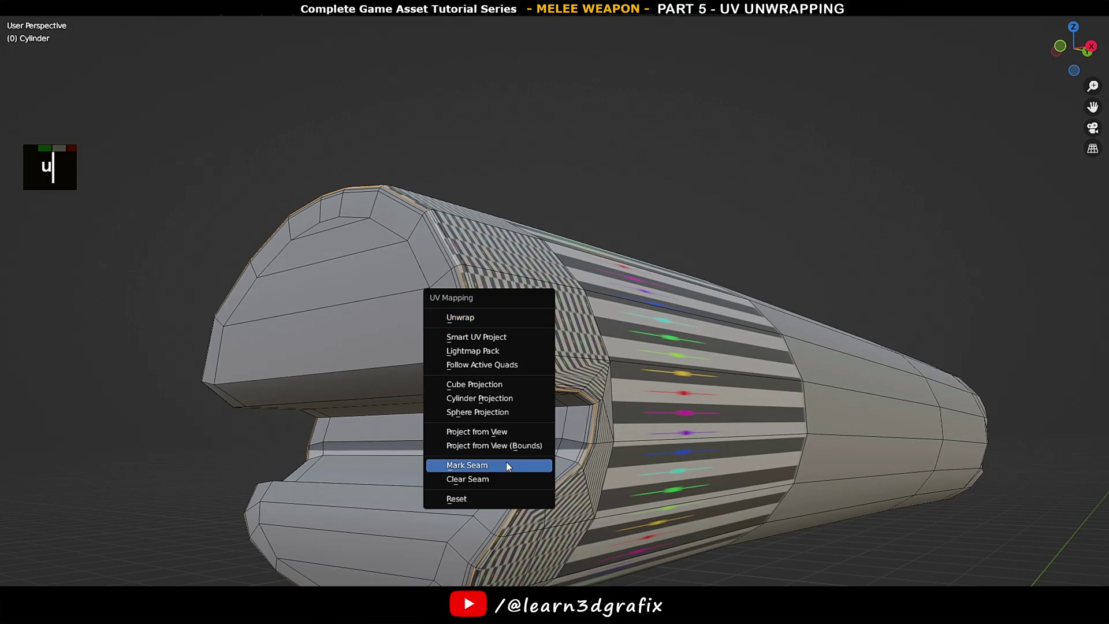
left_click(506, 462)
middle_click_drag(506, 462, 504, 302, "shift")
scroll(503, 303, "up", 5)
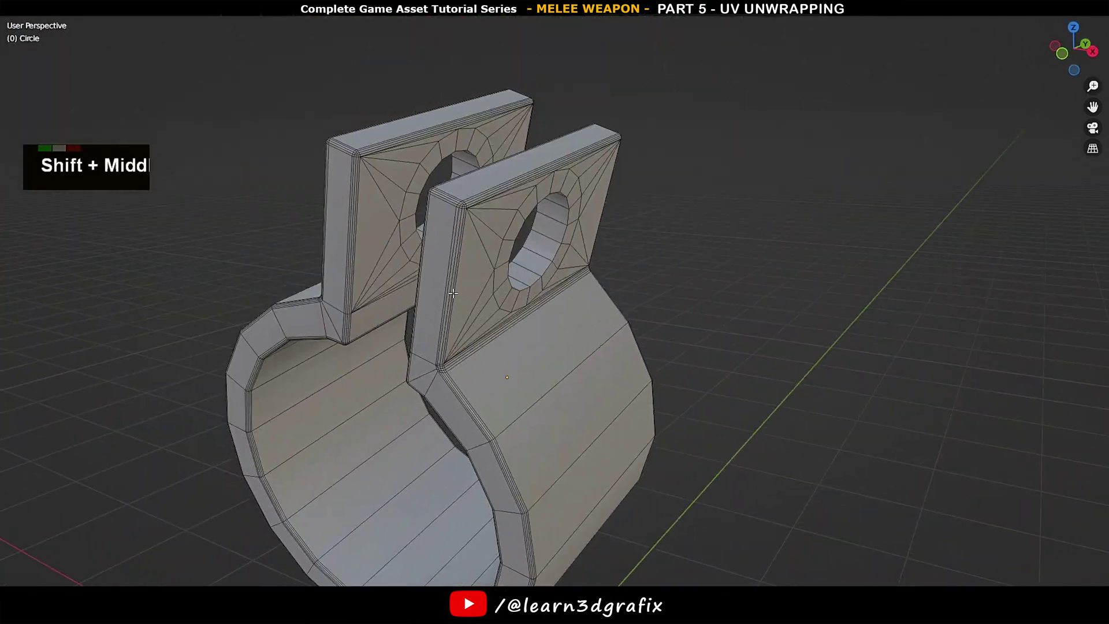
scroll(566, 288, "up", 4)
Select the edge loops inside the ring clamp's hole and on its floor
middle_click_drag(554, 301, 567, 282)
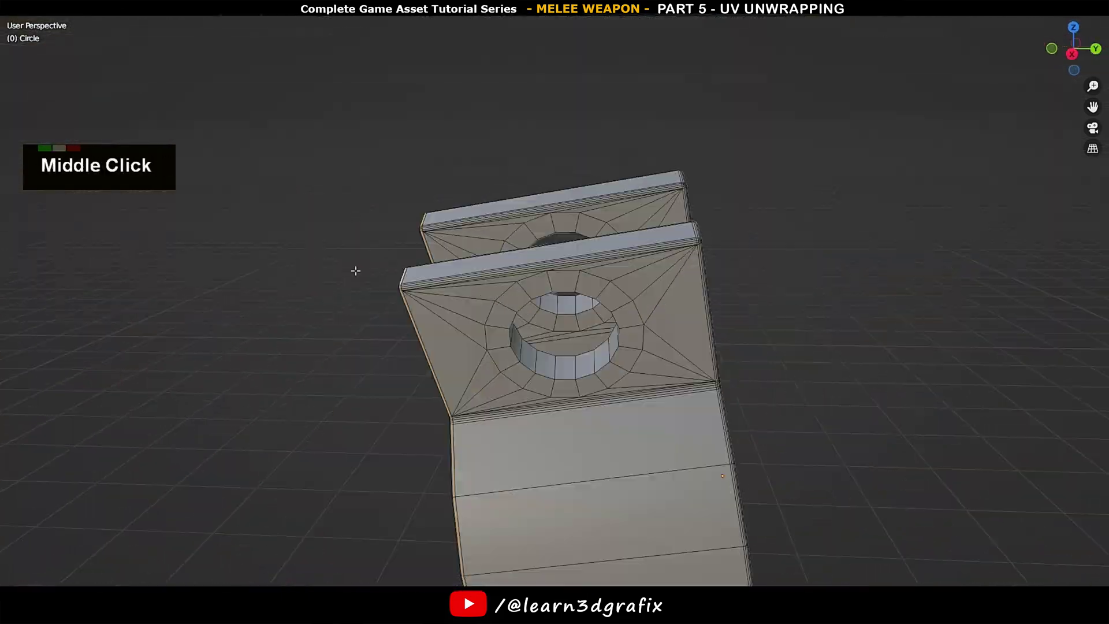
middle_click_drag(369, 278, 404, 272)
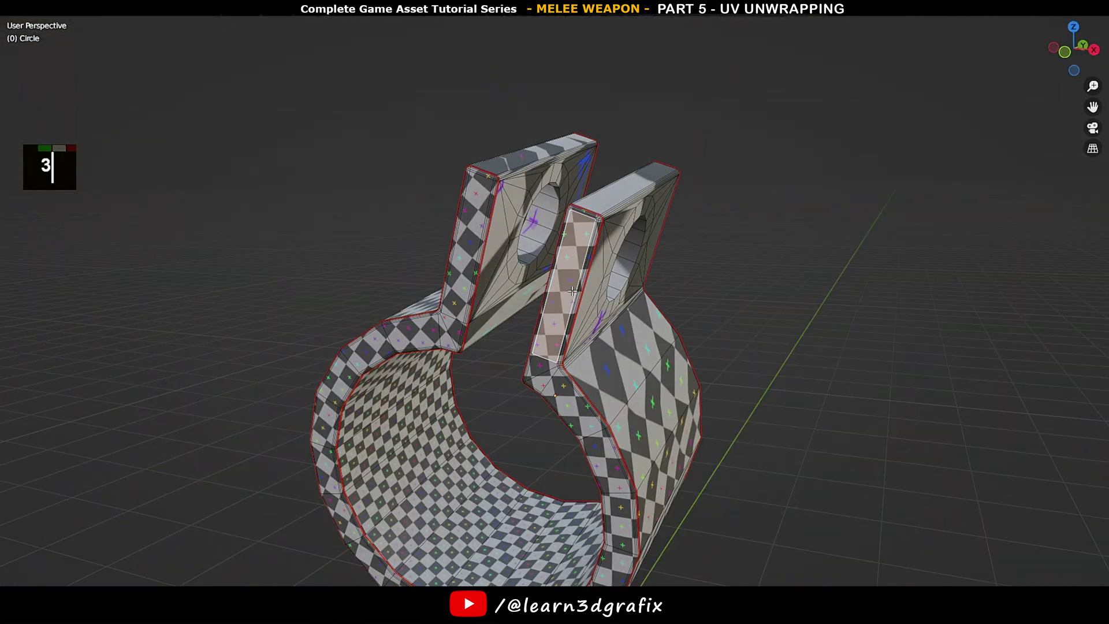
scroll(517, 287, "down", 2)
middle_click_drag(518, 287, 386, 331, "shift")
left_click(386, 331, "shift")
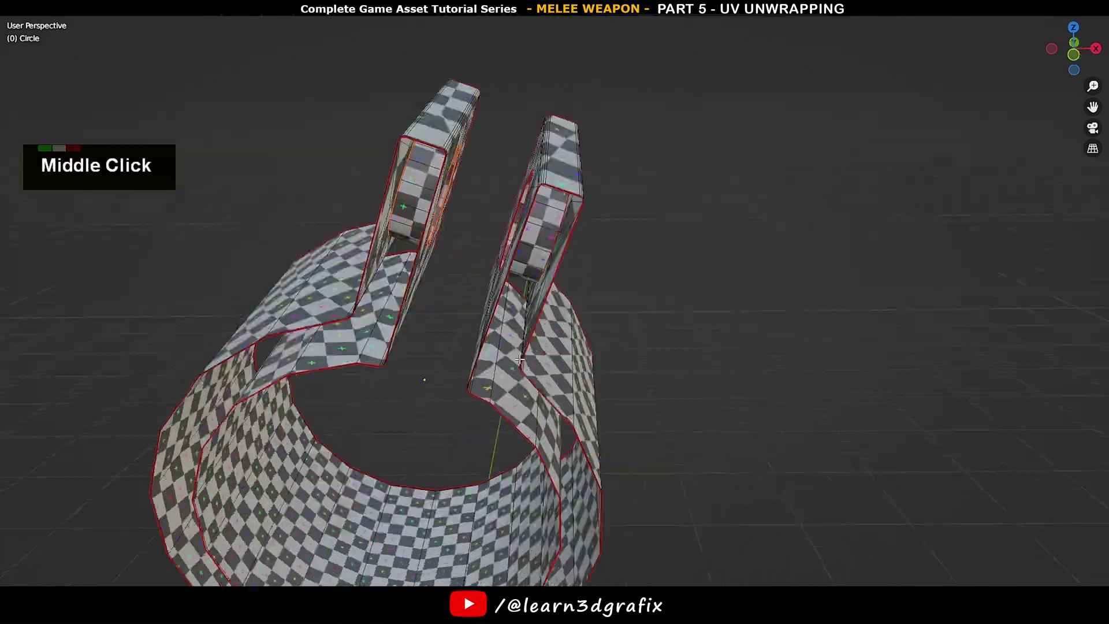
scroll(426, 384, "up", 3)
middle_click_drag(426, 384, 522, 370)
scroll(522, 370, "up", 4)
left_click(522, 370, "alt")
scroll(521, 370, "down", 11)
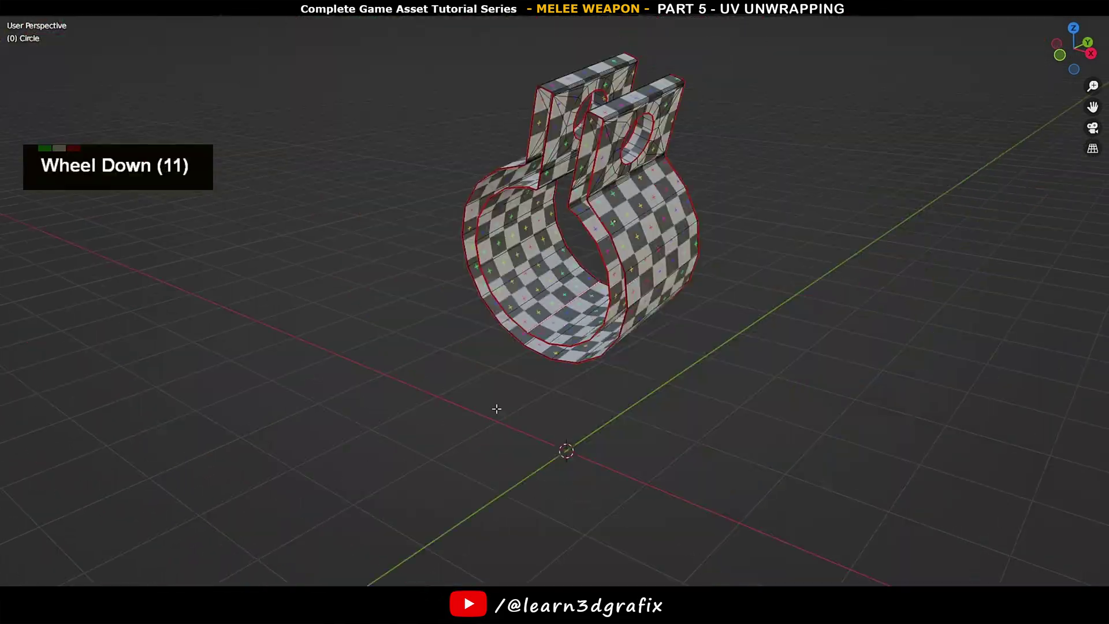
scroll(495, 408, "up", 2)
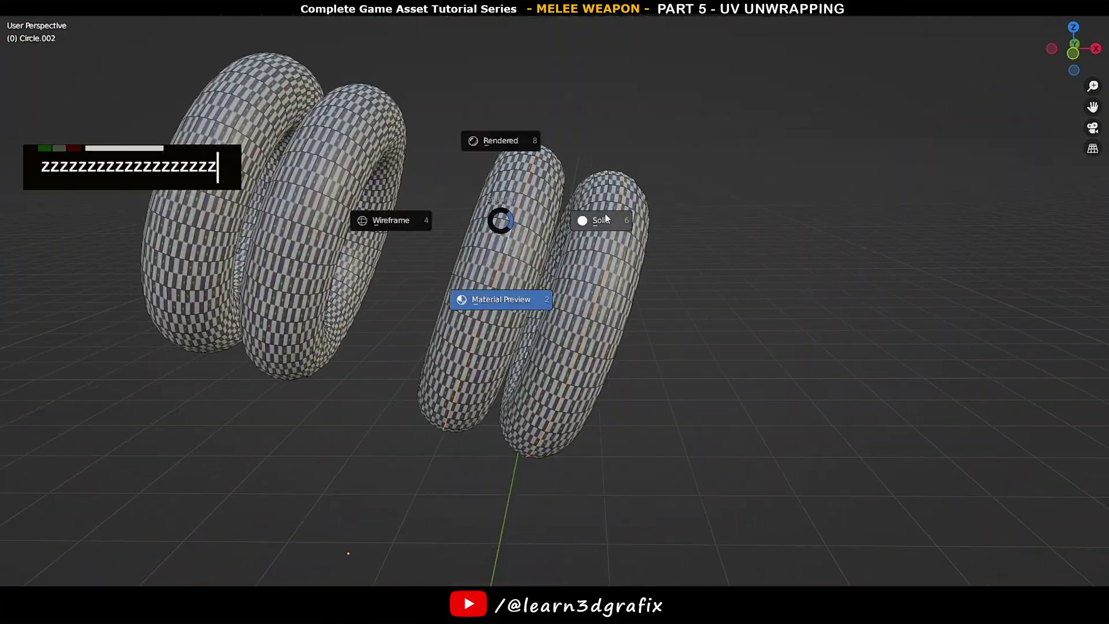
Change the tori's viewport shading and unwrap them to show the checker
left_click(601, 220)
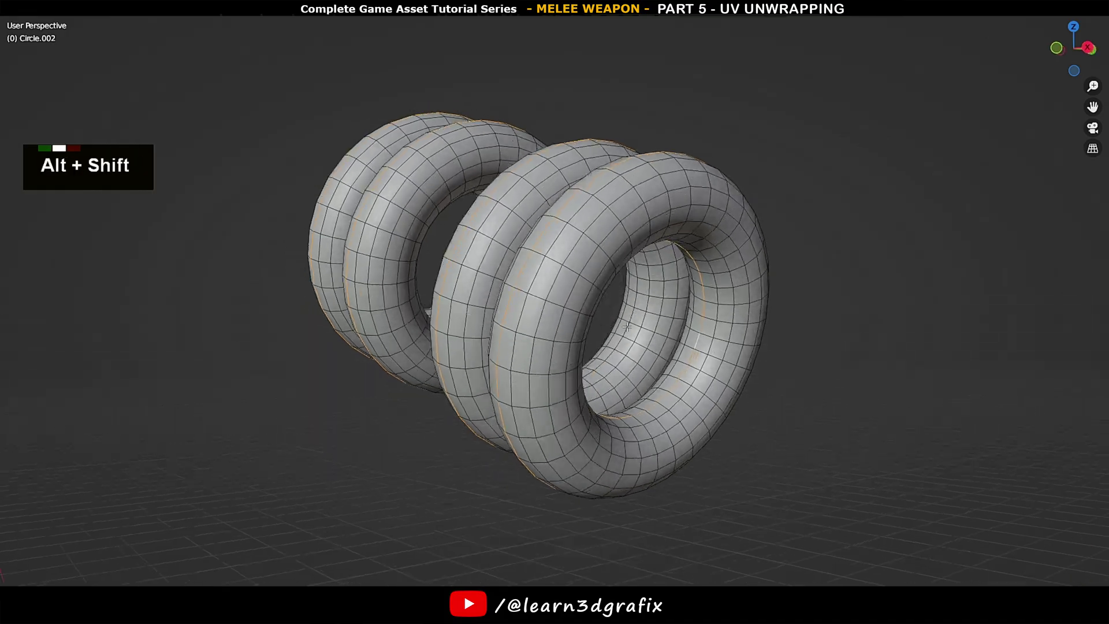
key("u")
left_click(425, 297)
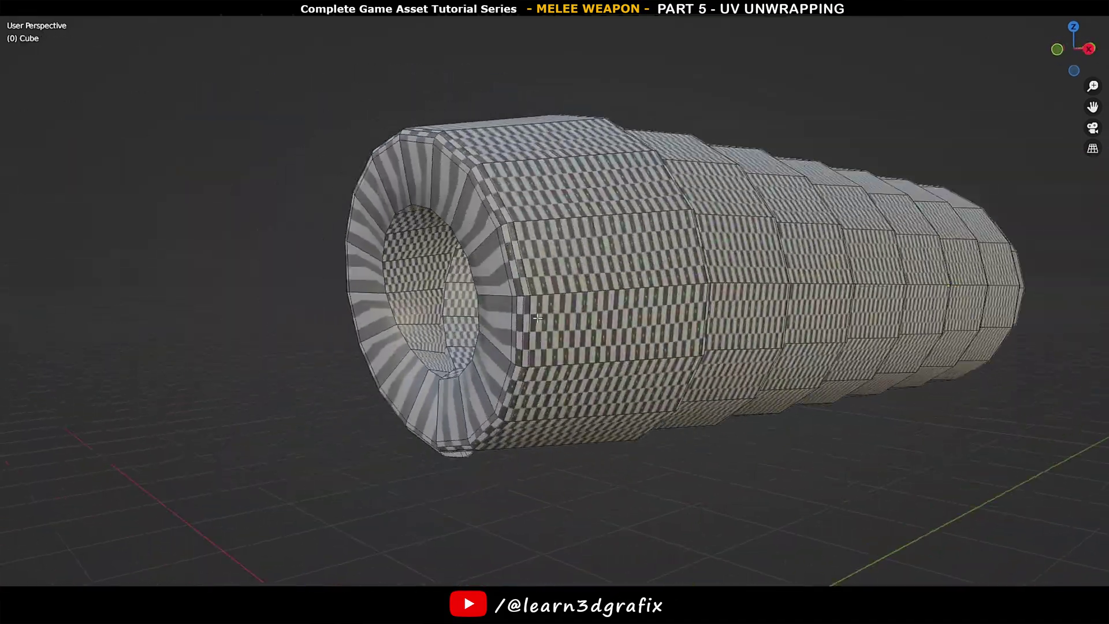
Inspect the isolated cylinder, call up the delete options, and leave Edit Mode
middle_click_drag(520, 289, 485, 294)
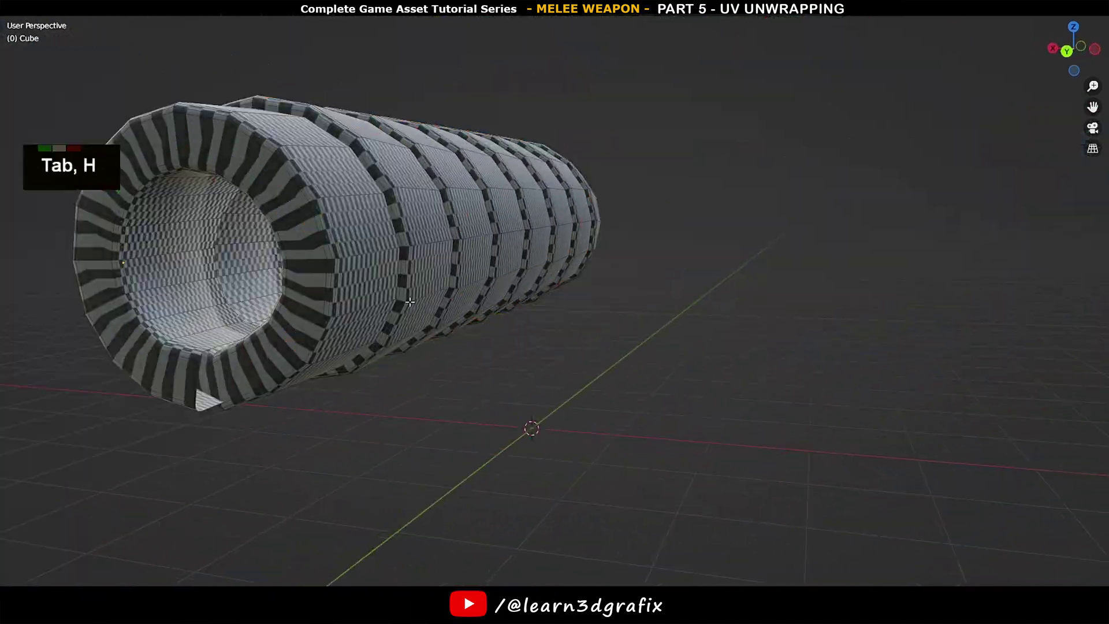
key("x")
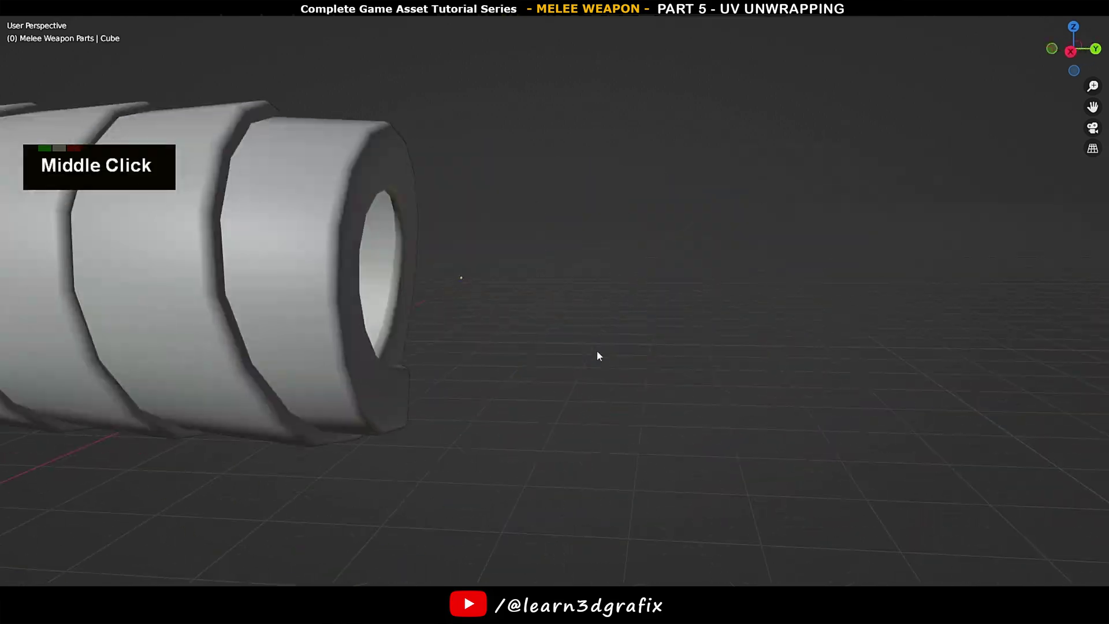
middle_click_drag(597, 356, 562, 307)
key("Tab")
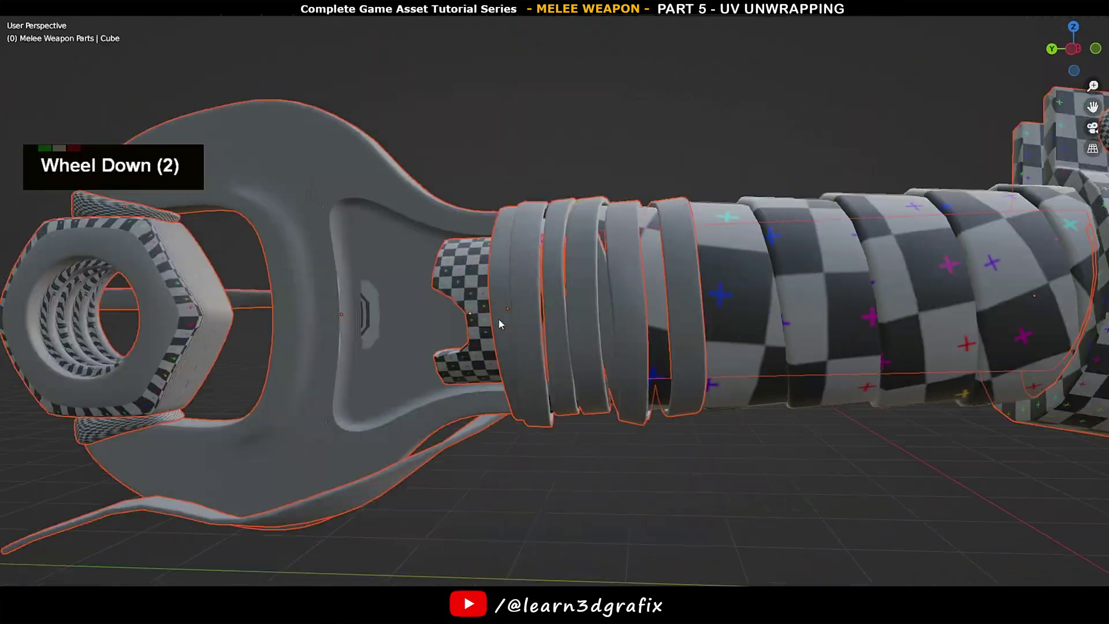
Inspect the ends of Plane.002 and Plane.001, then view the checker-textured nut
middle_click_drag(635, 381, 659, 393, "shift")
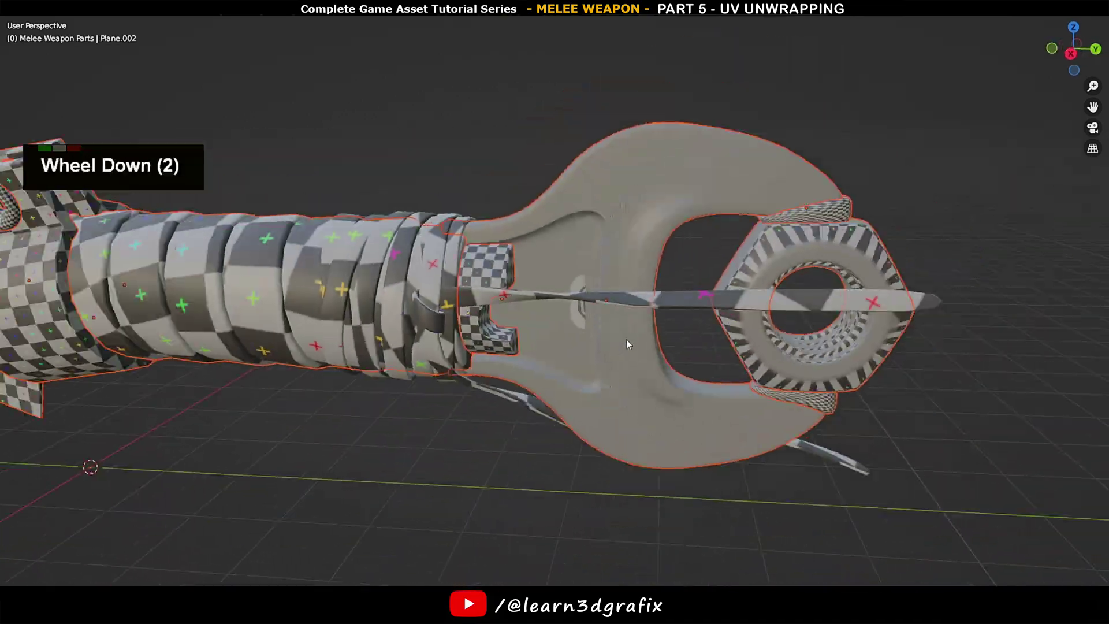
middle_click_drag(626, 338, 602, 290)
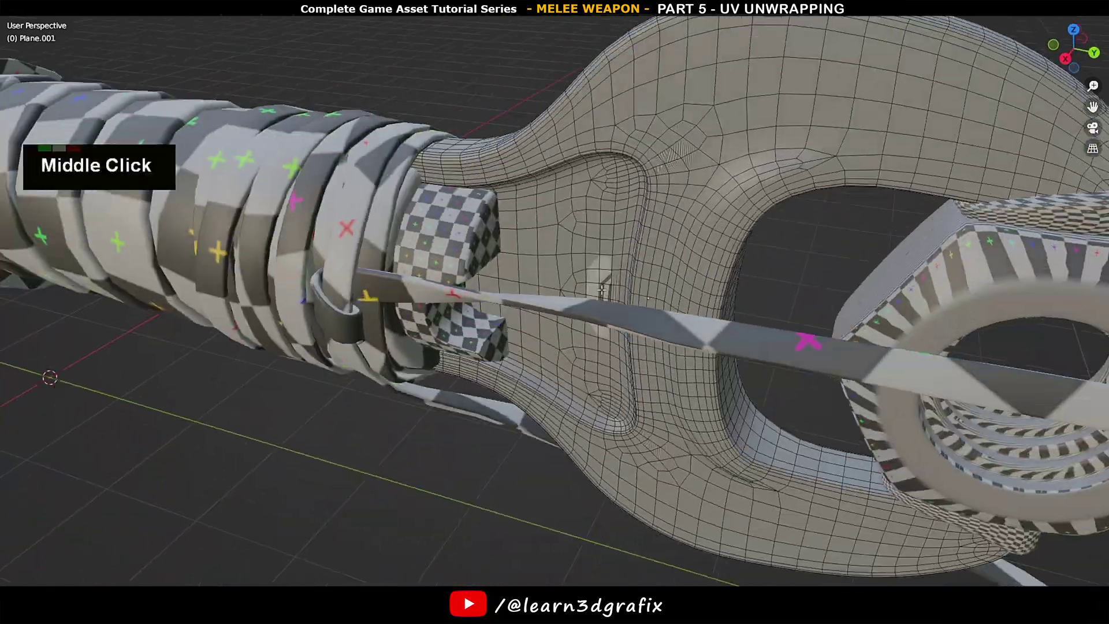
middle_click_drag(635, 289, 664, 301, "shift")
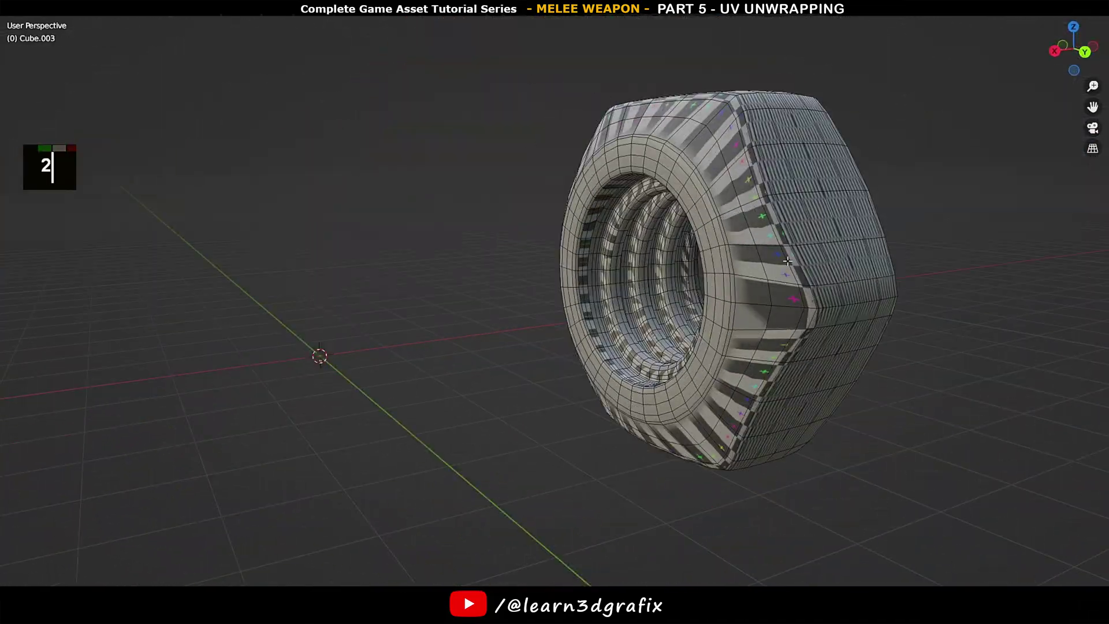
scroll(319, 354, "up", 3)
key("u")
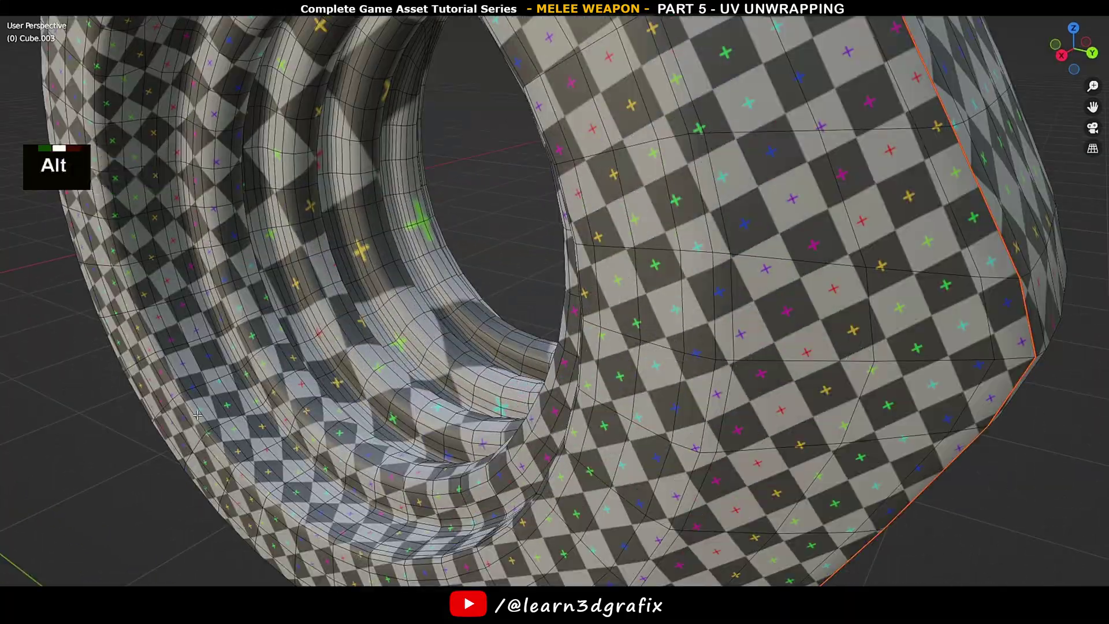
middle_click_drag(197, 415, 409, 269)
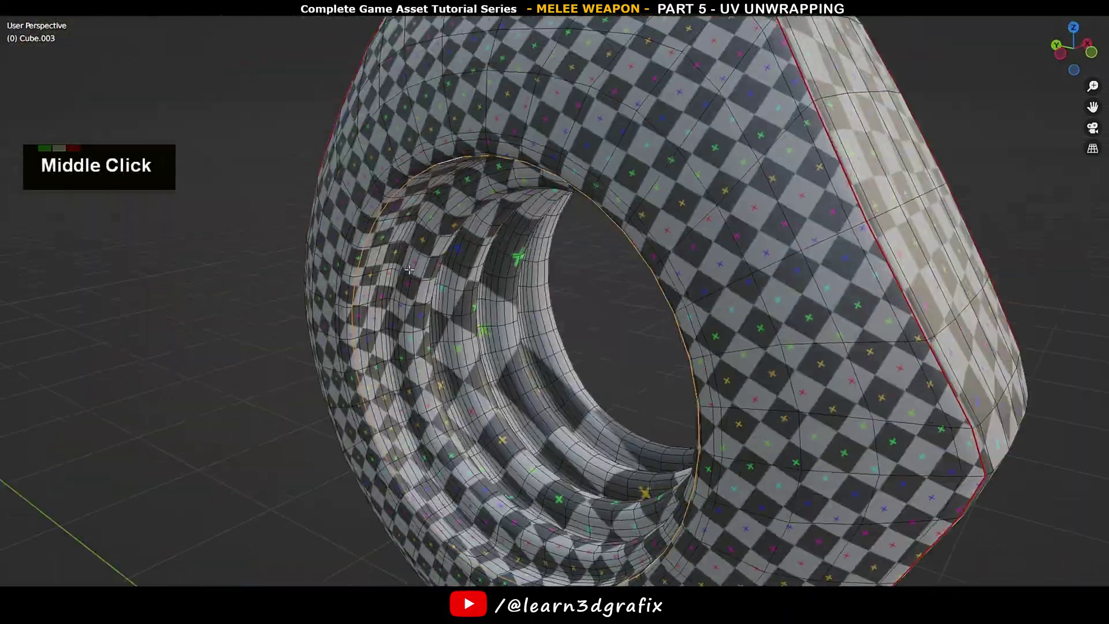
Switch to face select, view the nut from the front, and select an edge loop around it
key("u")
key("3")
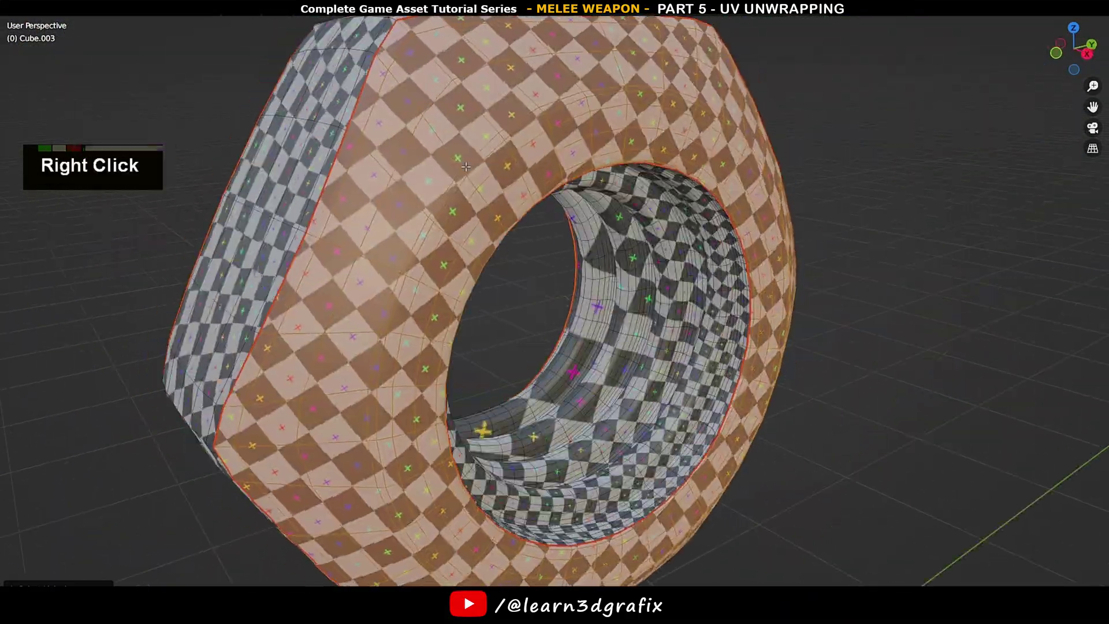
key("KP_1")
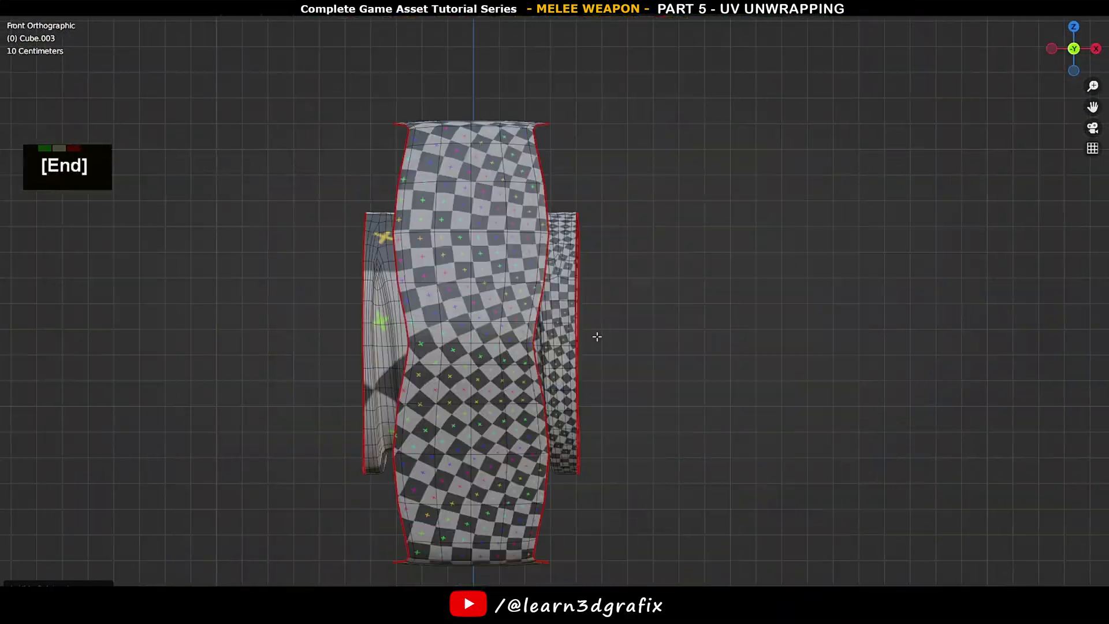
middle_click_drag(597, 337, 522, 349)
scroll(522, 349, "up", 3)
key("Return")
left_click(467, 197, "alt")
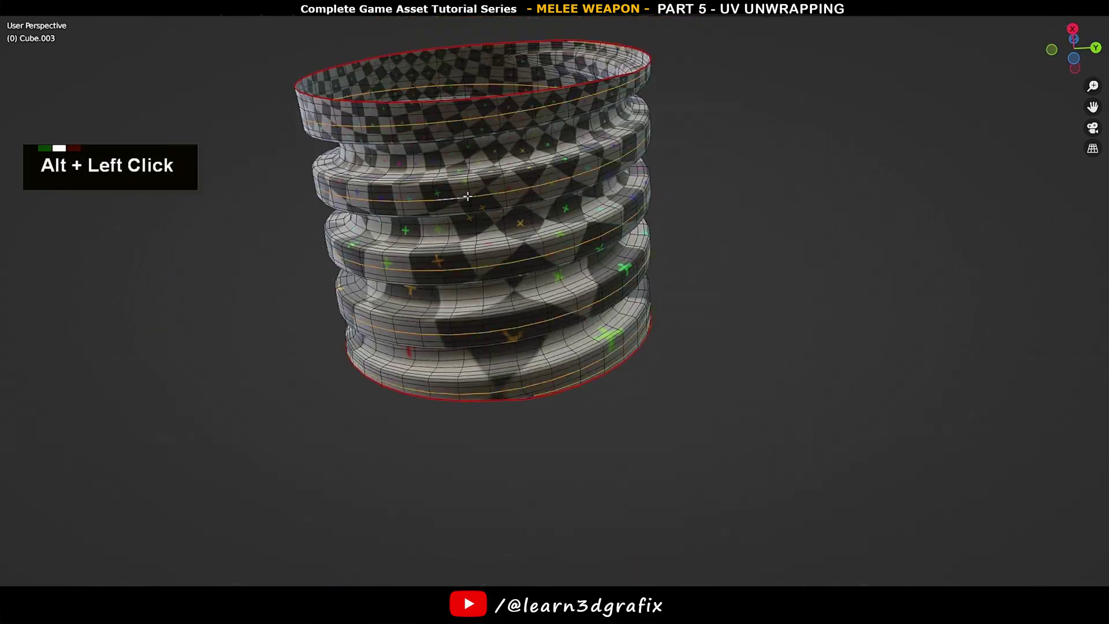
key("u")
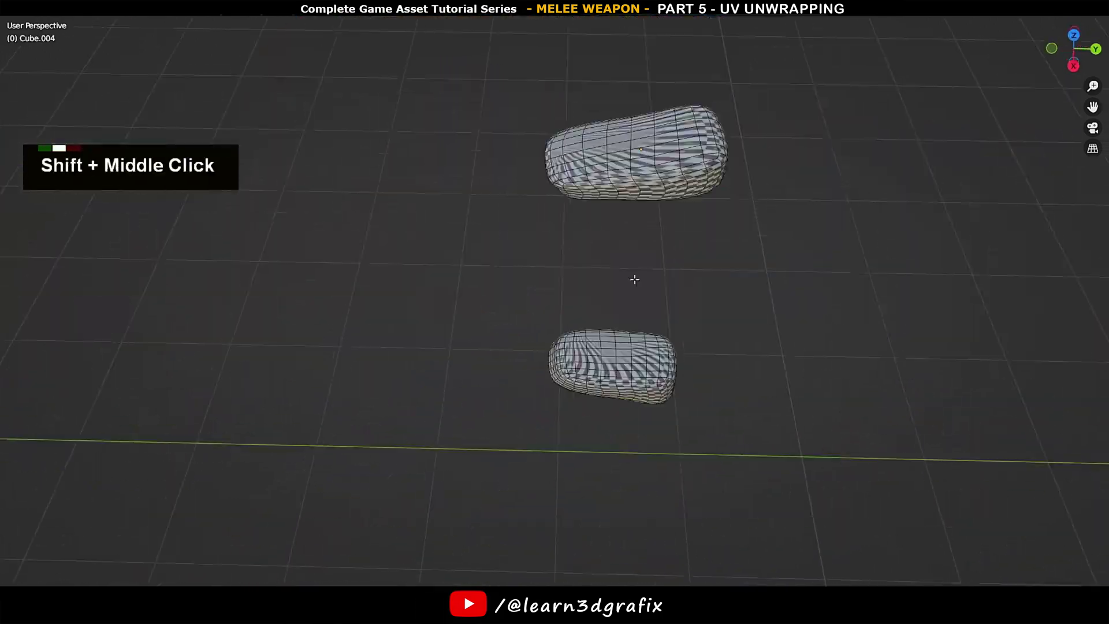
Select the edge loops on Cube.004, including the loop around its top
left_click(621, 421, "shift")
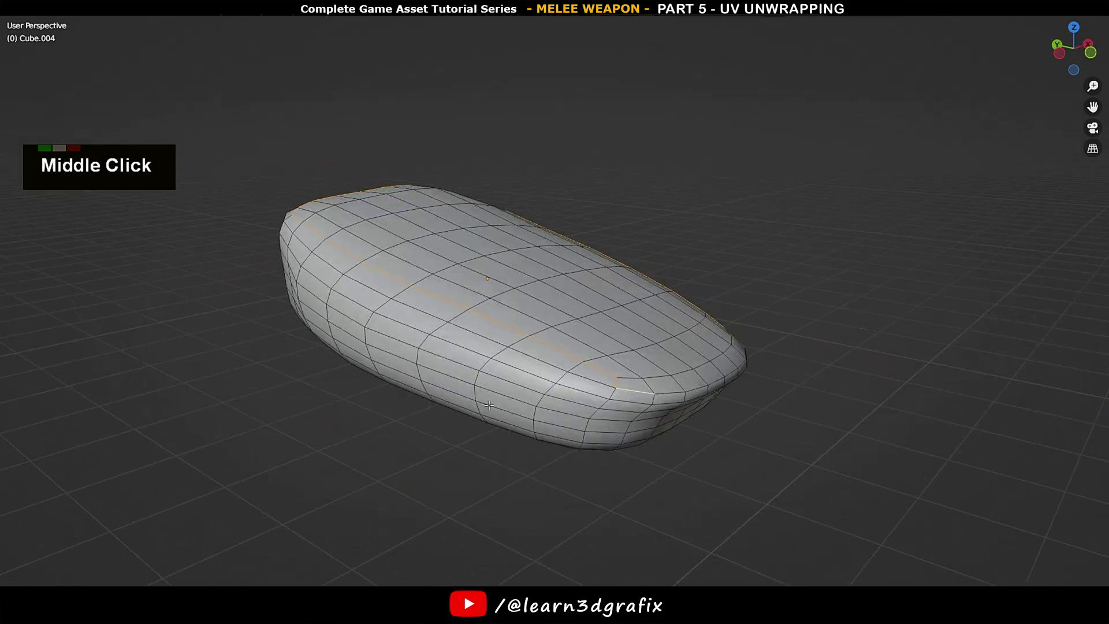
scroll(520, 346, "up", 2)
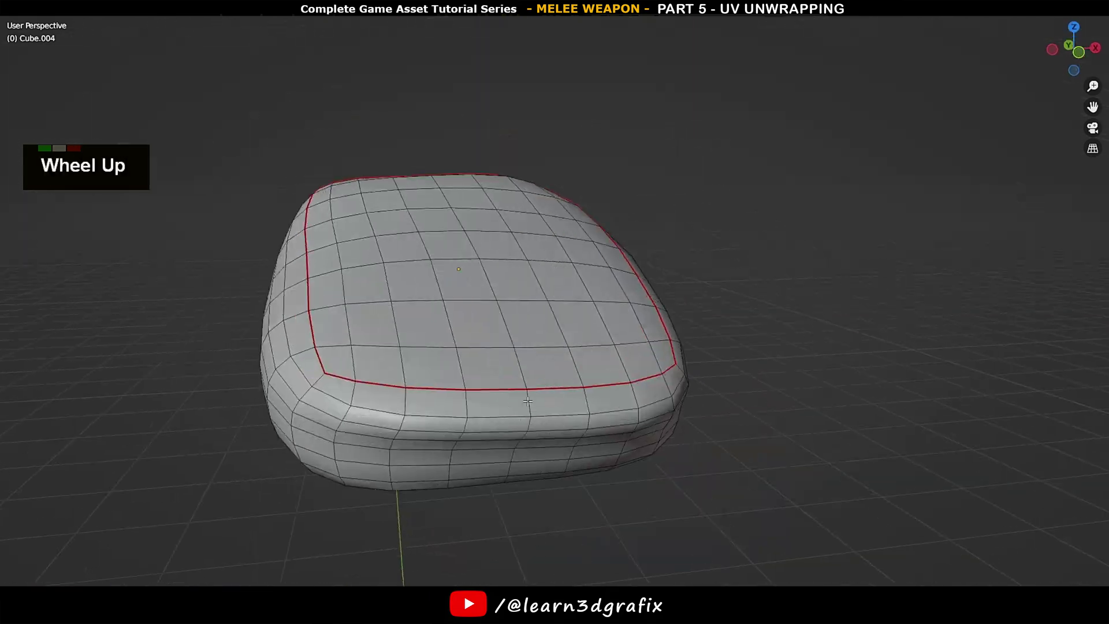
left_click(583, 388, "alt+shift")
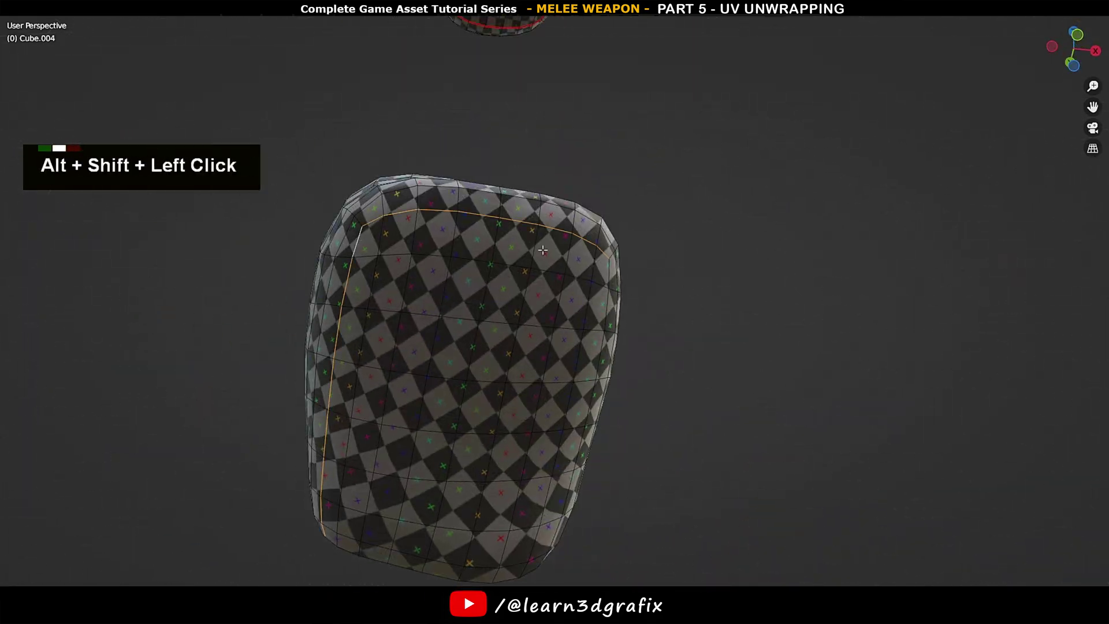
scroll(373, 158, "down", 3)
Select all weapon UVs, average their island scale, and pack them into the UV square
scroll(520, 347, "up", 3)
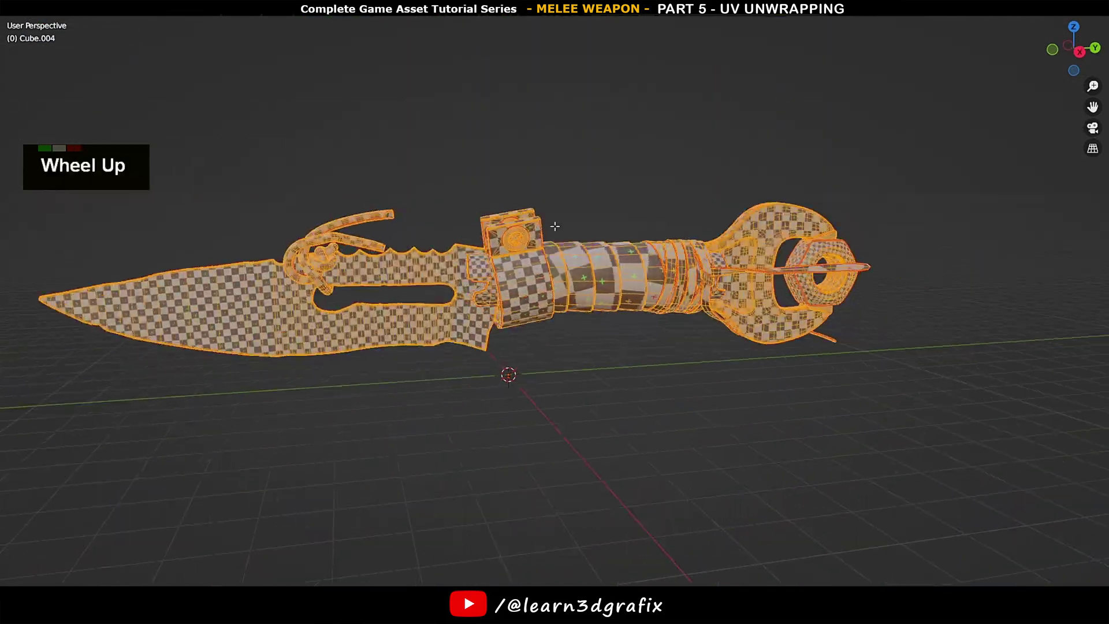
key("ctrl+alt+space")
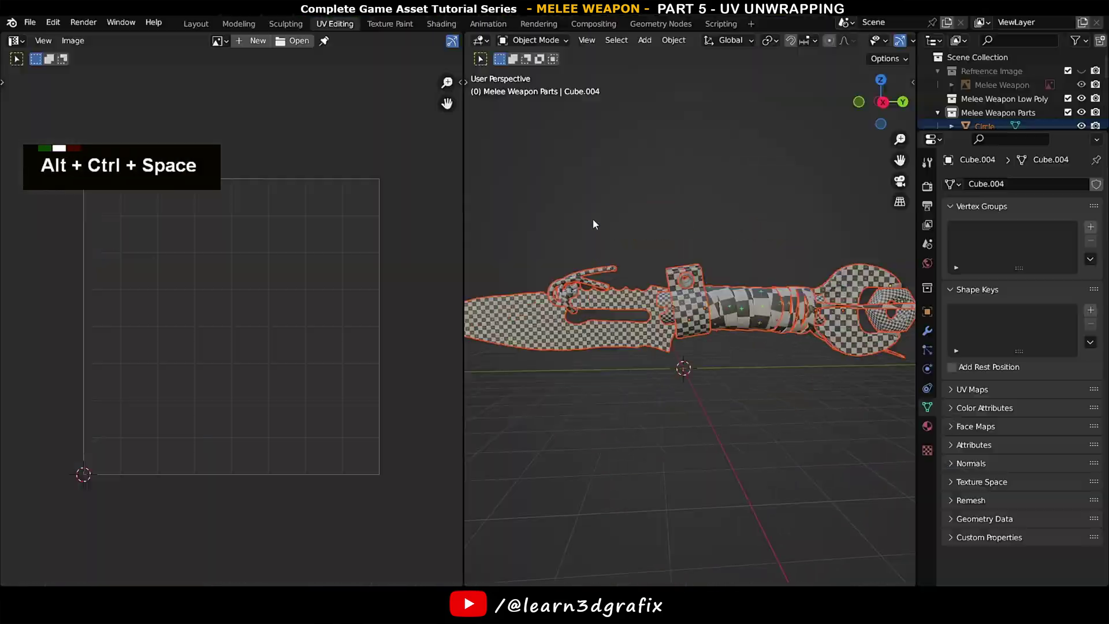
key("a")
key("ctrl+a")
key("ctrl+p")
scroll(273, 341, "up", 9)
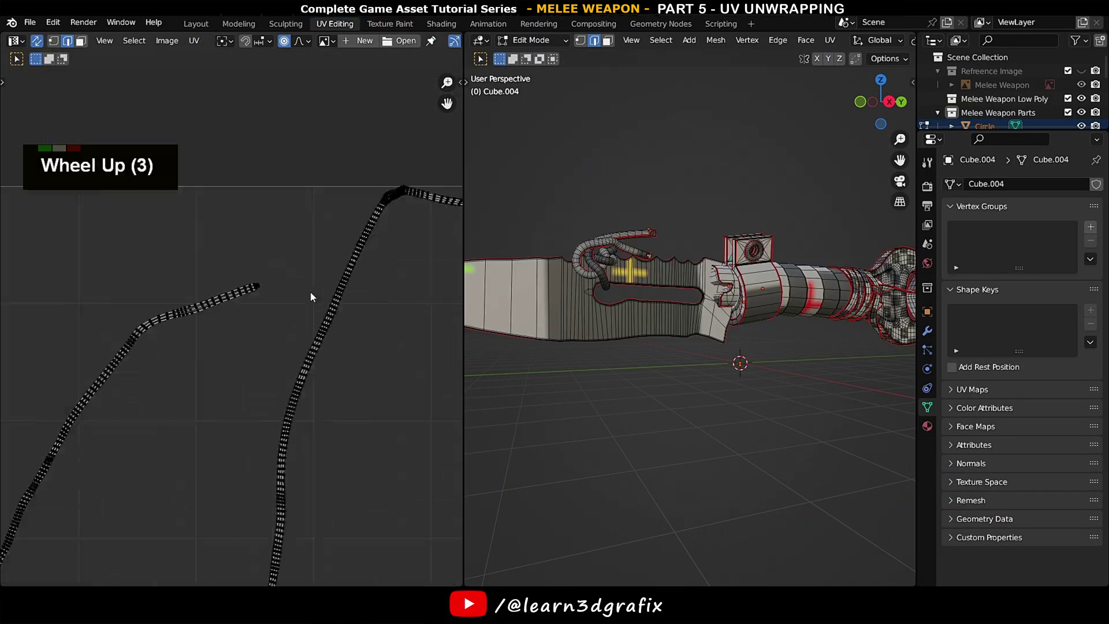
Isolate Plane.002 and start scaling a cross edge of the cord strip along Y
key("h")
key("a")
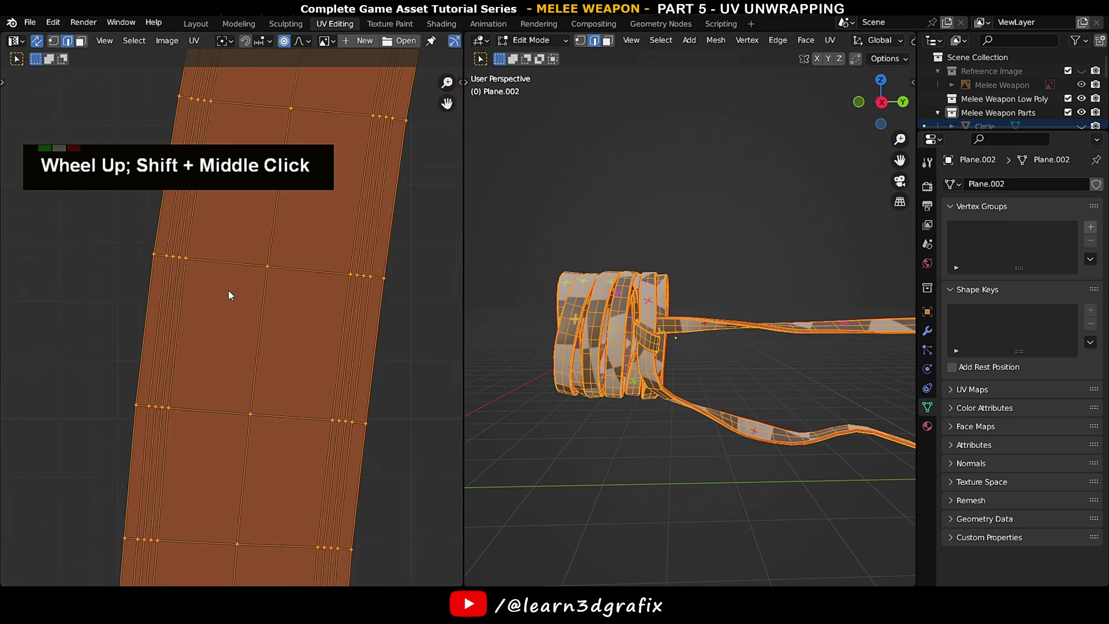
key("2")
left_click(237, 296)
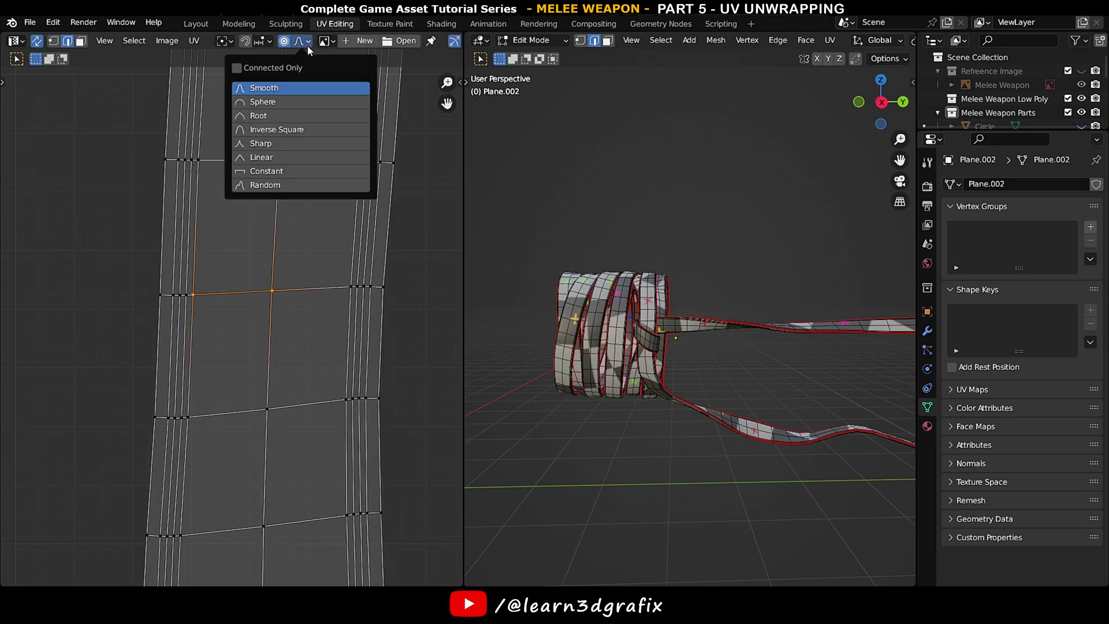
key("s")
key("y")
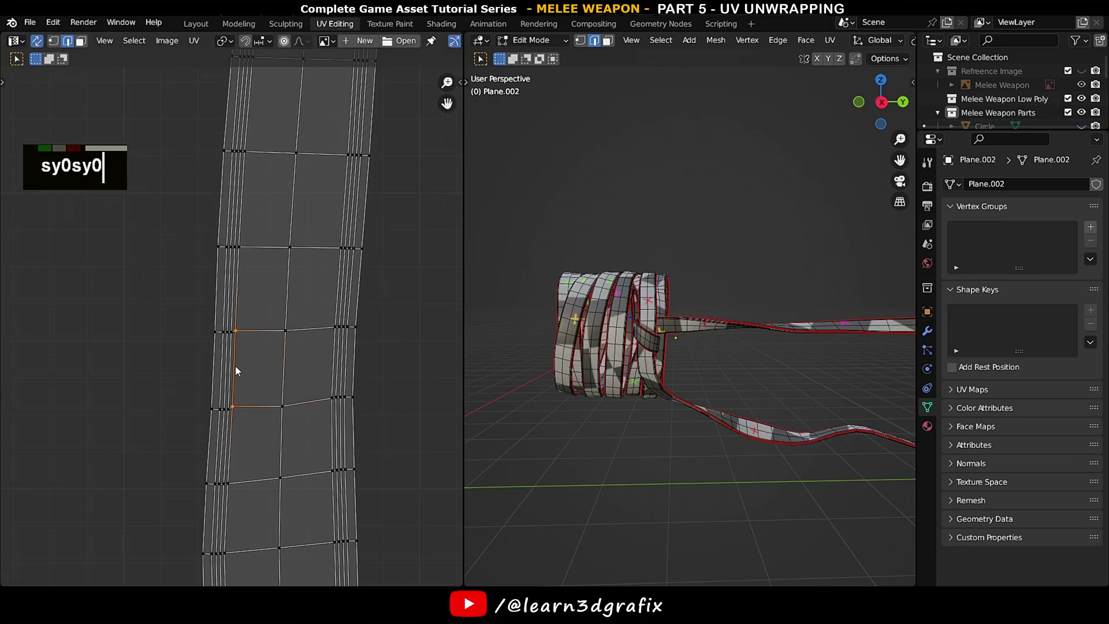
scroll(376, 317, "down", 11)
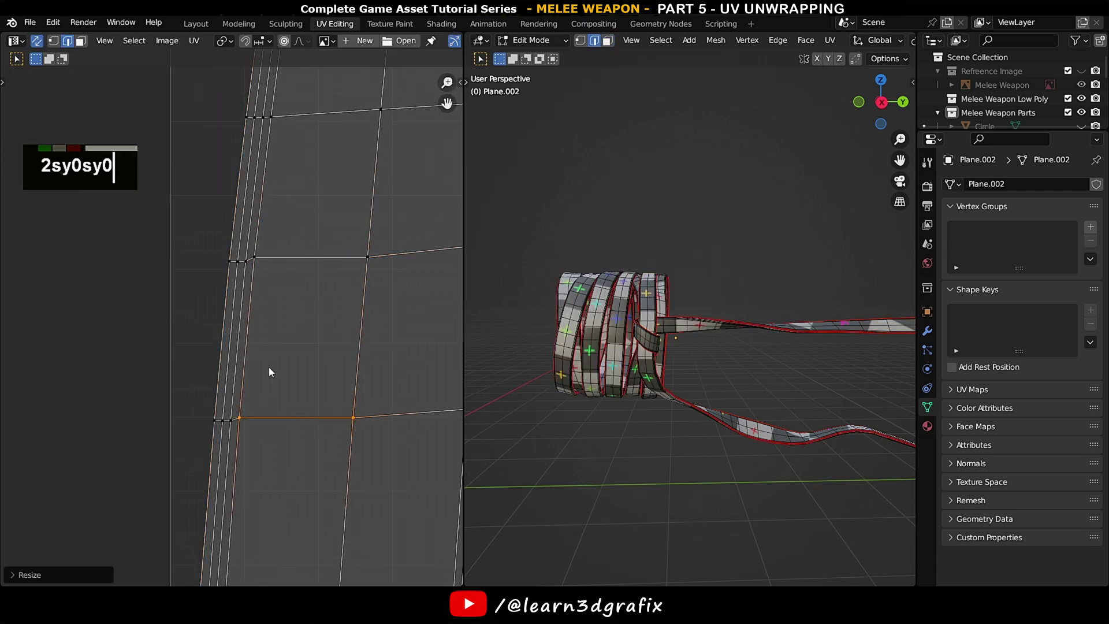
Select the strip's lower faces and an edge loop across the cord
key("a")
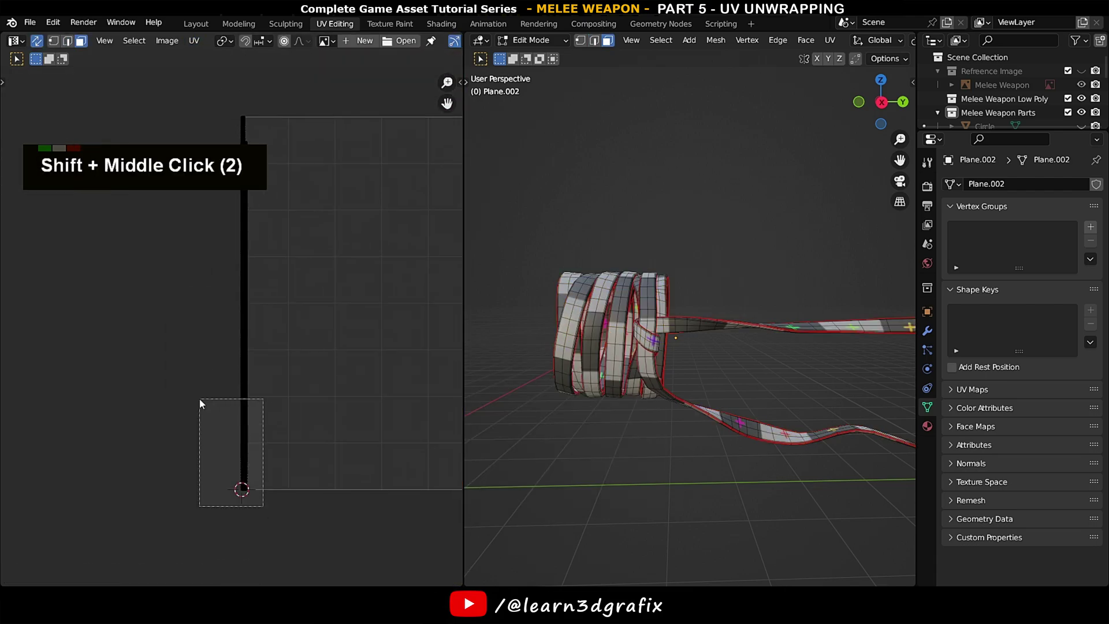
left_click_drag(263, 507, 201, 403)
scroll(293, 308, "up", 4)
middle_click_drag(635, 335, 651, 321)
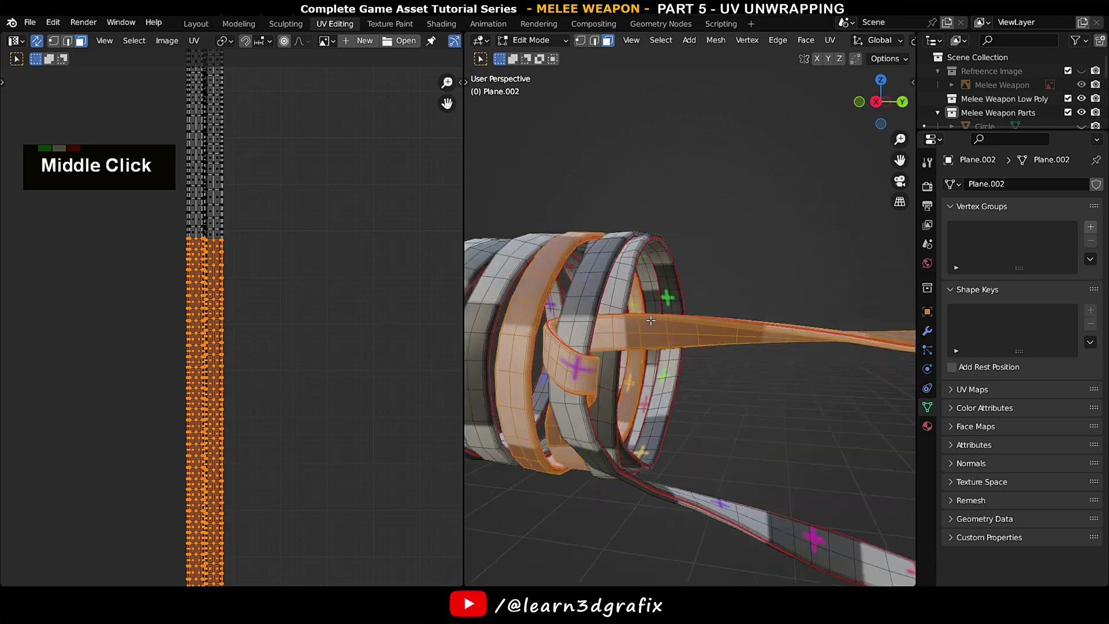
left_click(651, 321, "alt")
scroll(664, 347, "down", 4)
scroll(293, 381, "up", 3)
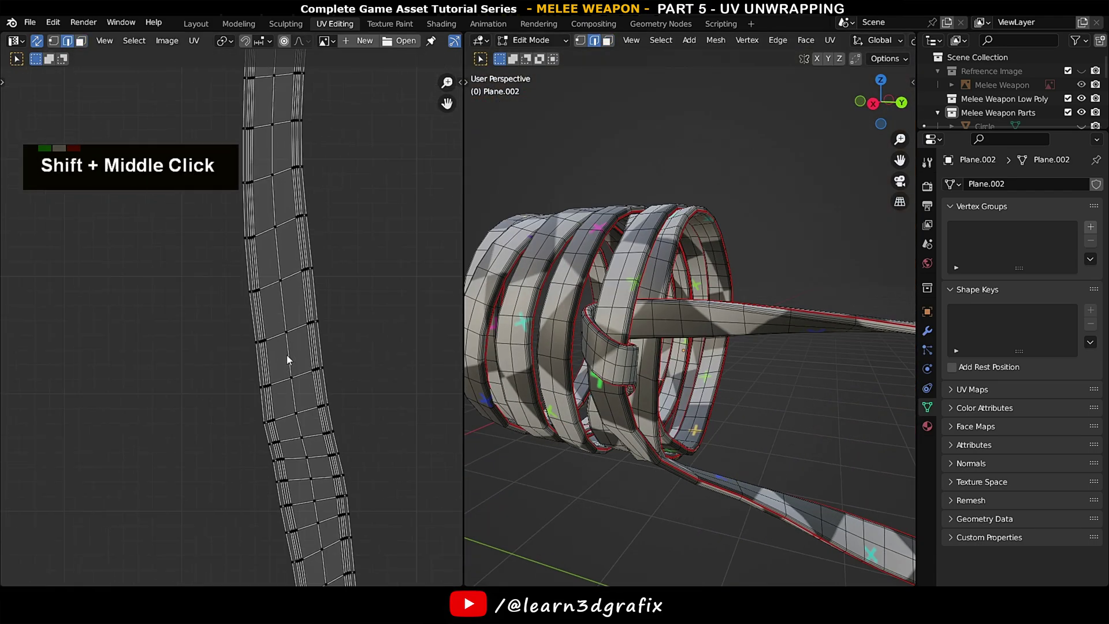
scroll(287, 359, "up", 4)
Flatten the selected cord edge to zero height with S Y 0
key("Return")
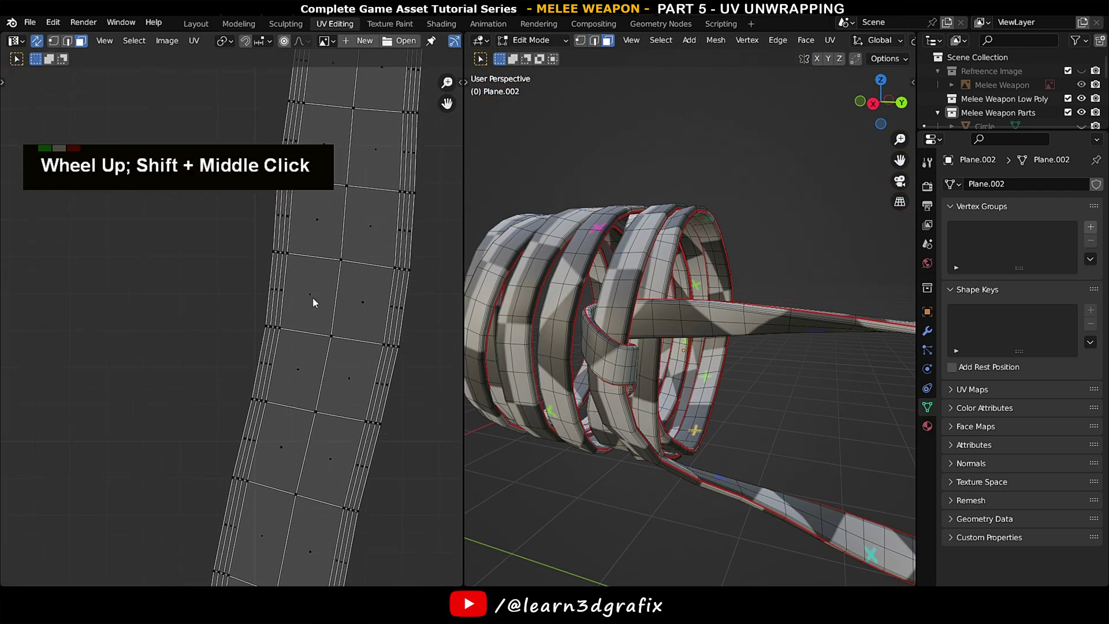
scroll(315, 302, "up", 3)
key("2")
key("s")
key("y")
key("0")
key("s")
key("y")
key("Return")
key("Return")
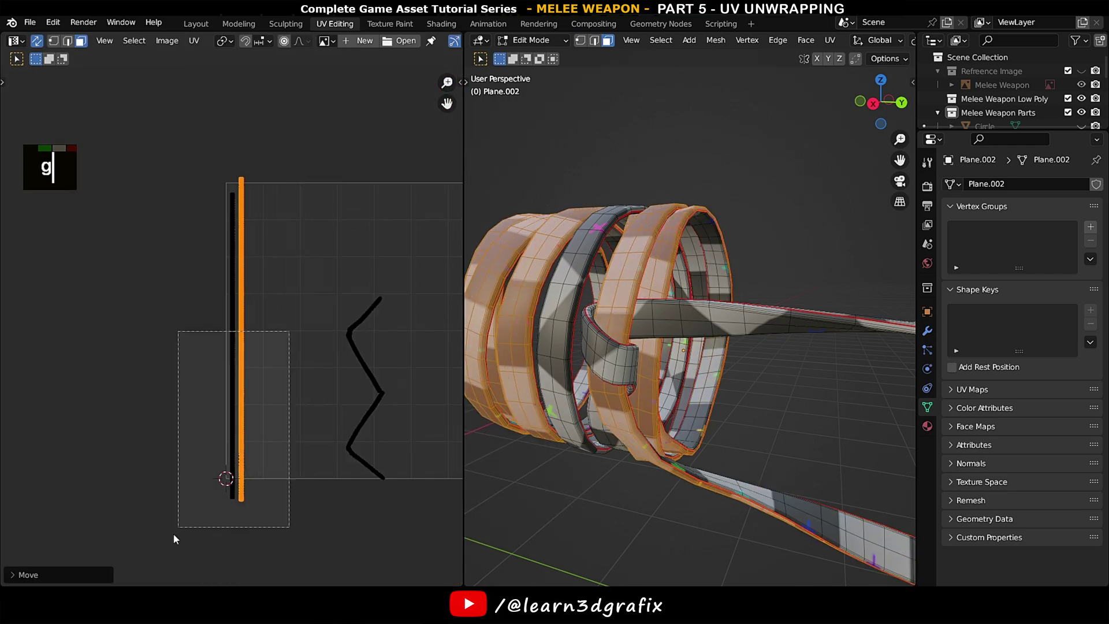
Flatten another horizontal edge on the curved strip to zero height
middle_click_drag(635, 376, 607, 346)
scroll(333, 335, "down", 3)
key("2")
key("s")
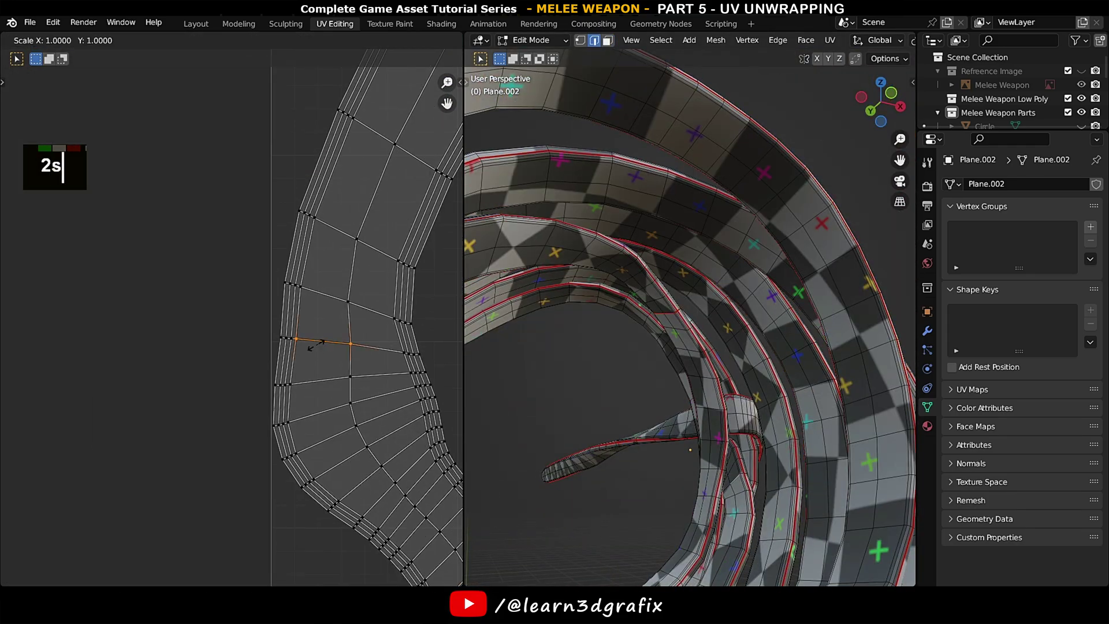
scroll(329, 366, "down", 5)
scroll(255, 344, "down", 1, "shift")
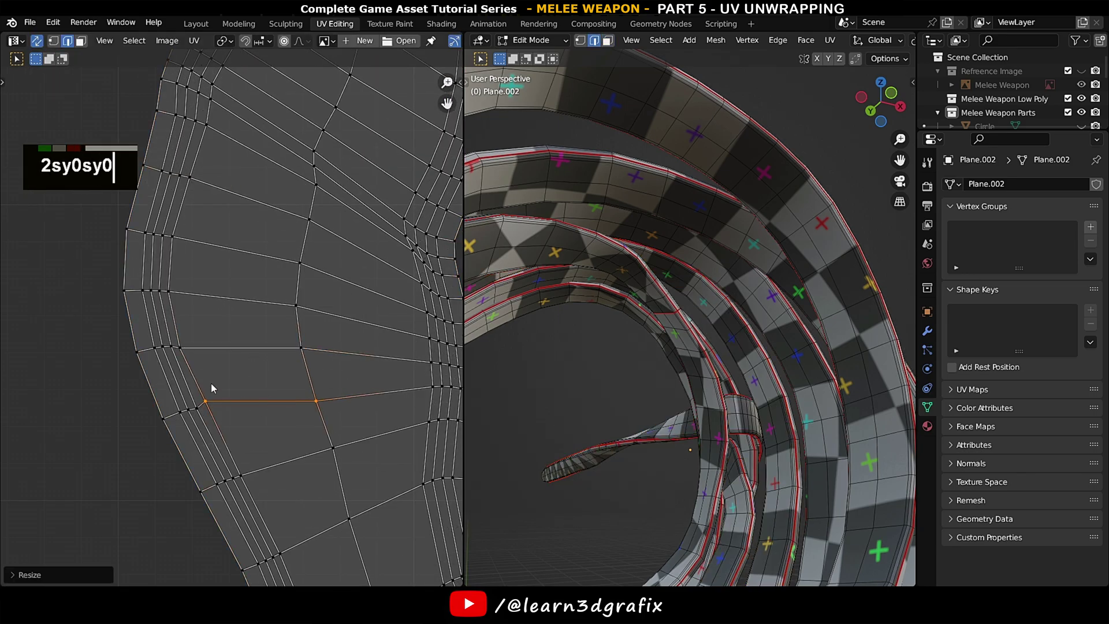
scroll(231, 318, "up", 11)
key("2")
left_click(285, 392)
key("s")
key("y")
key("0")
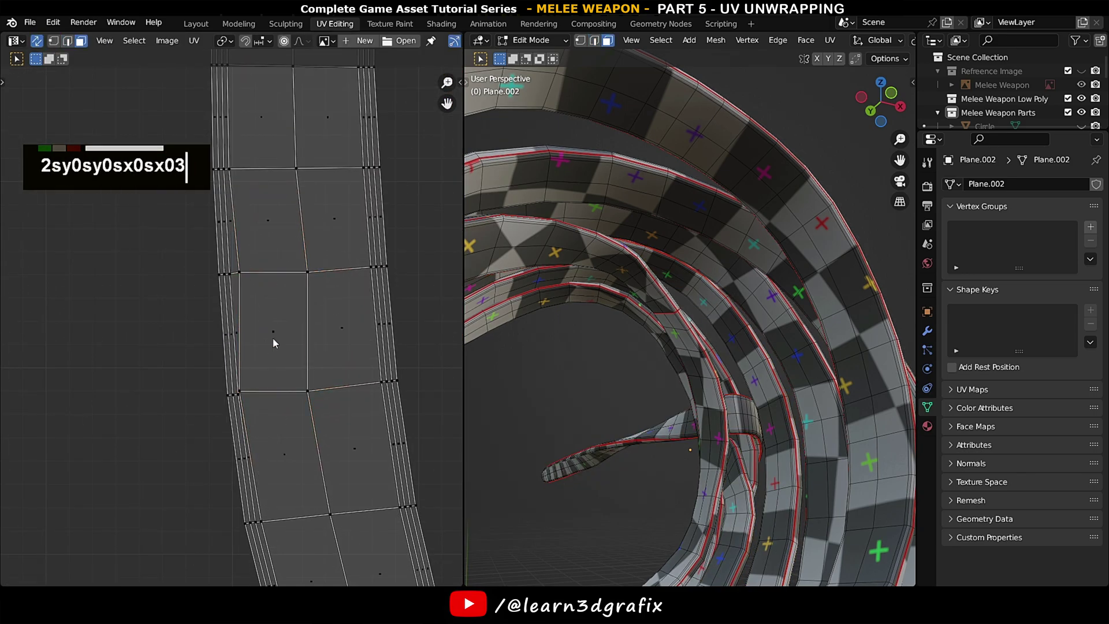
Flatten one more horizontal strip edge further along with S Y 0
scroll(258, 317, "up", 8)
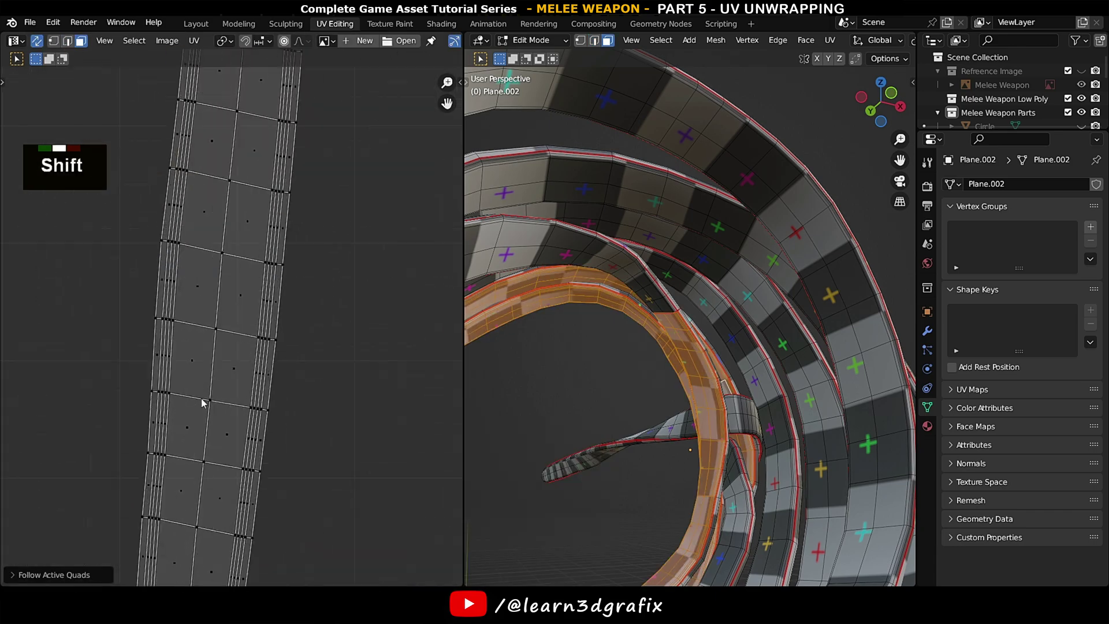
middle_click_drag(202, 402, 280, 353, "shift")
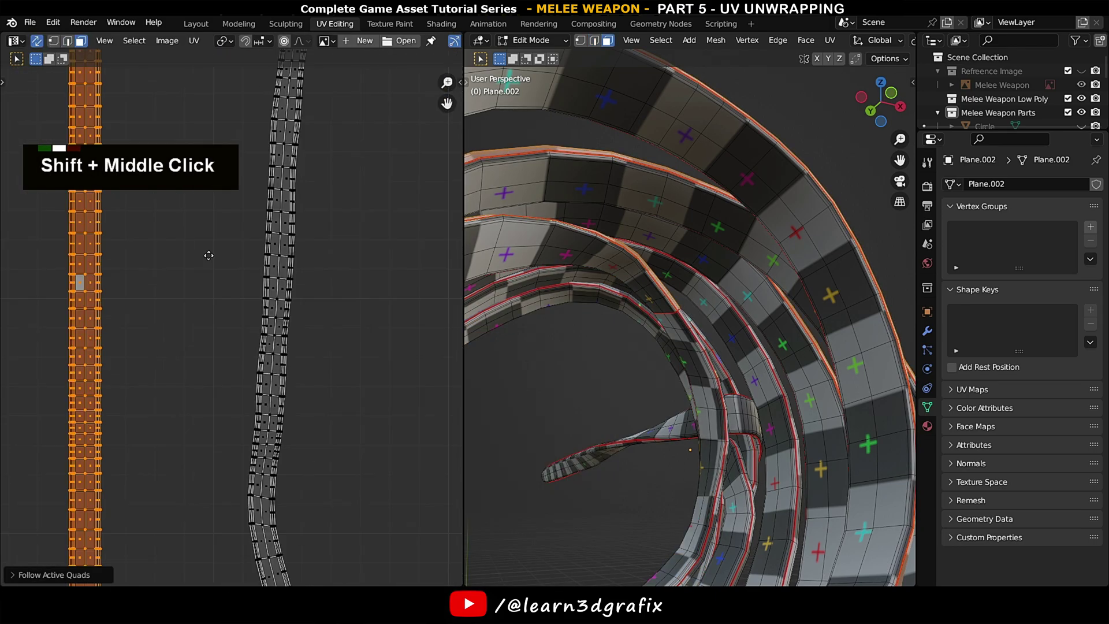
key("2")
left_click(225, 316)
key("s")
key("y")
key("0")
scroll(241, 404, "down", 5)
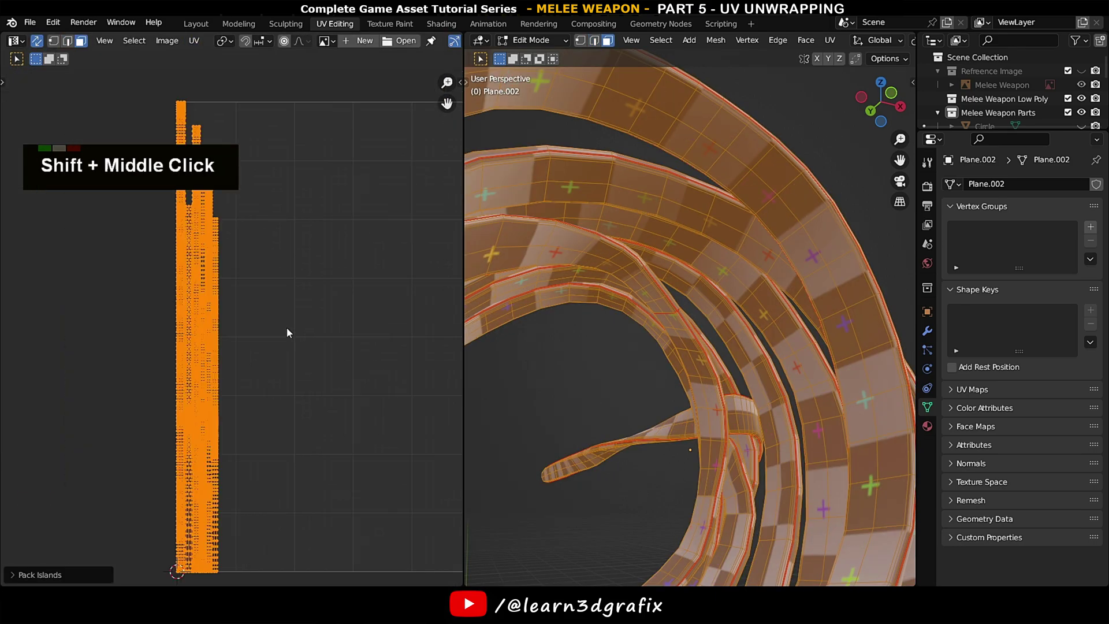
middle_click_drag(647, 346, 665, 332)
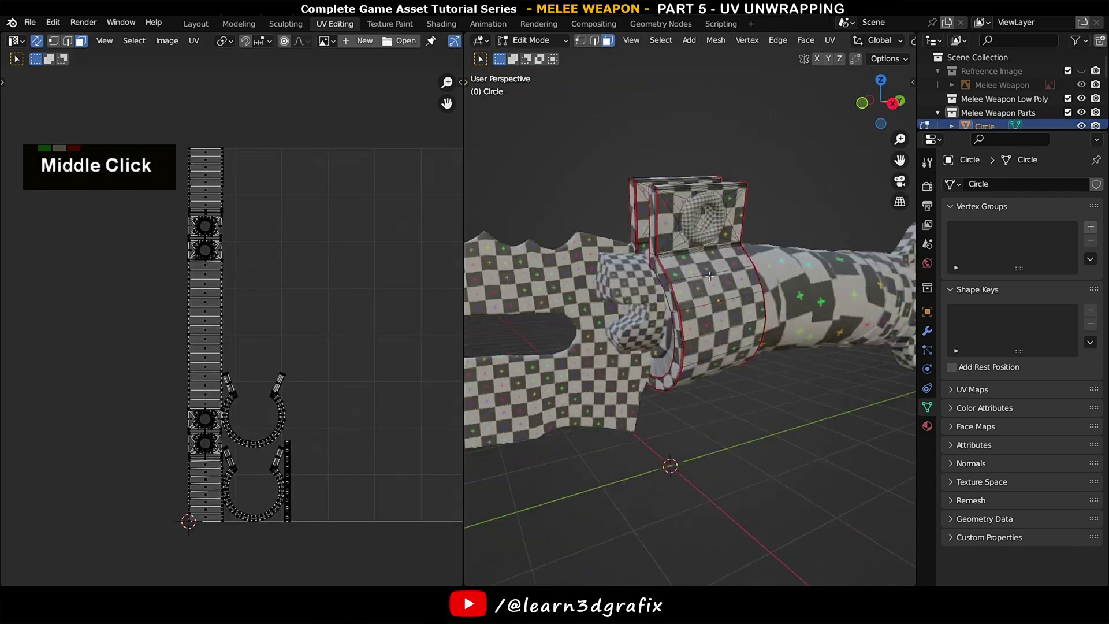
Select all UVs, undo the two unwanted UV changes, and return to Object Mode
scroll(266, 286, "up", 6)
key("a")
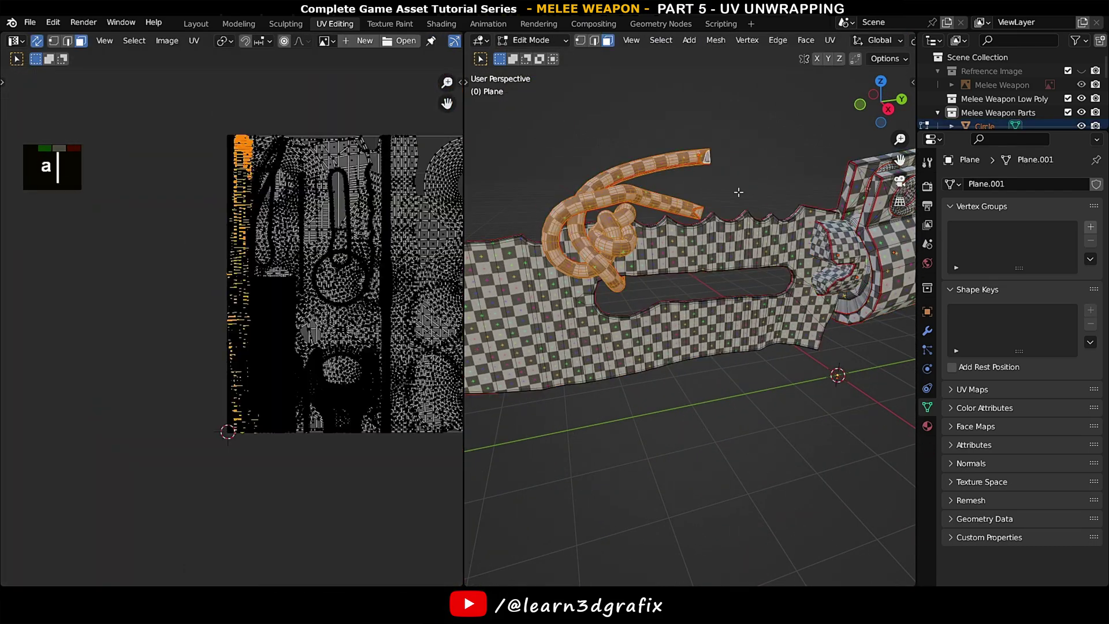
key("a")
key("ctrl+z")
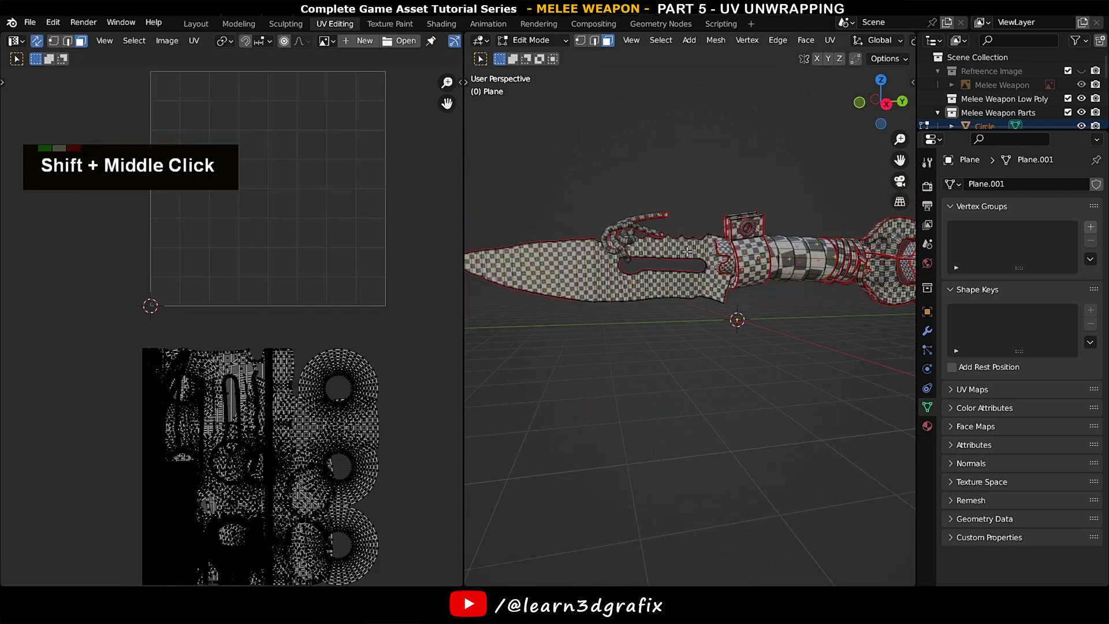
scroll(265, 397, "up", 2)
key("ctrl+z")
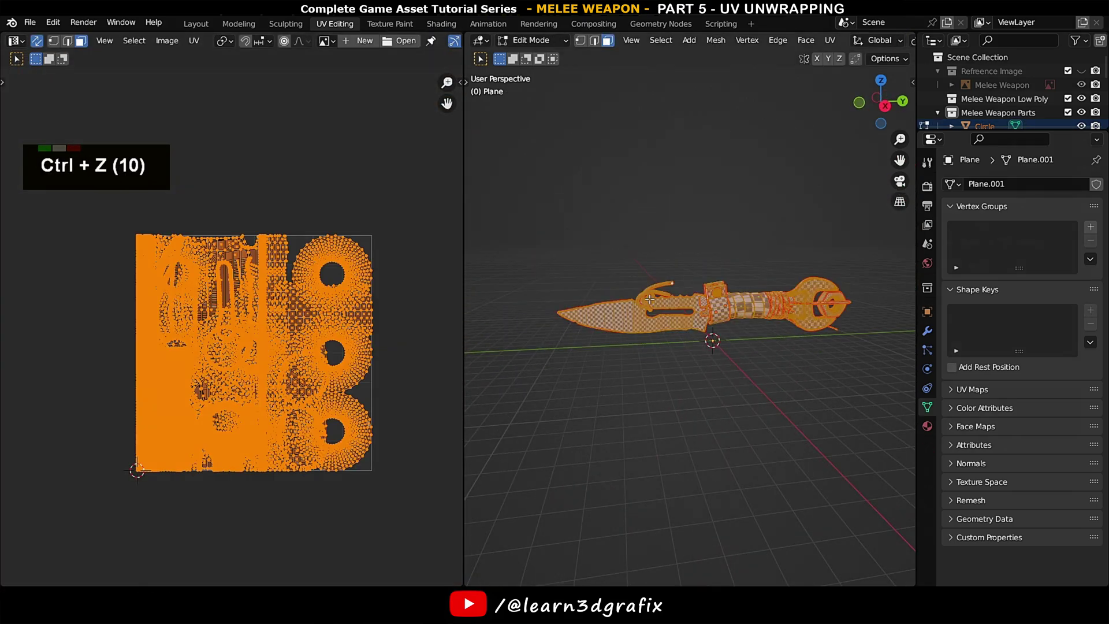
key("Tab")
Maximise and orbit the 3D view, enter Edit Mode on every weapon part, then restore the UV layout
key("alt+a")
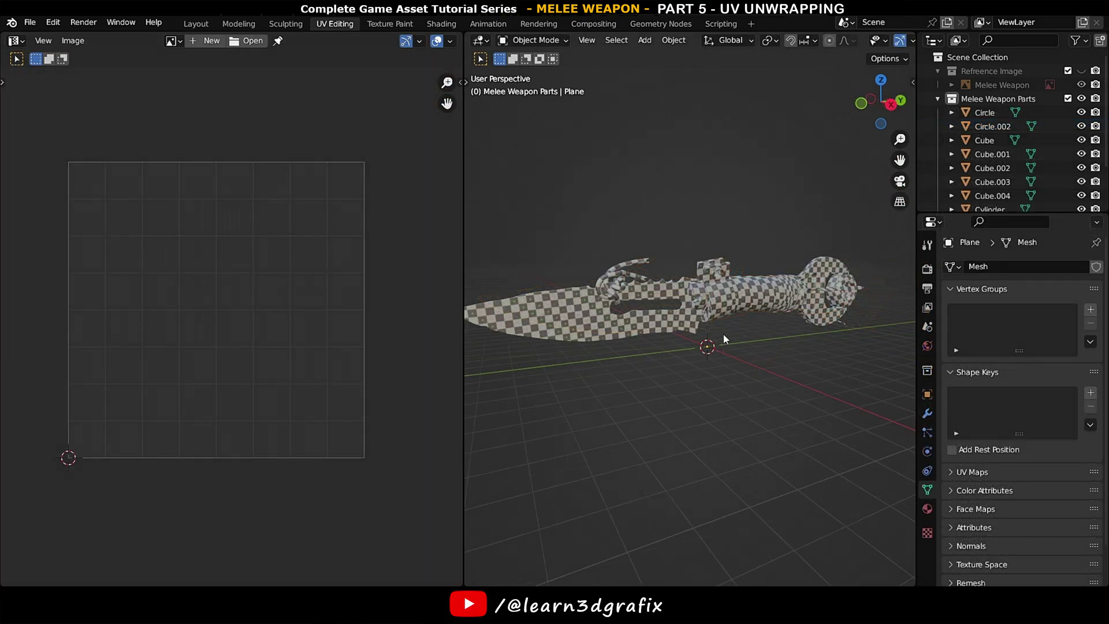
key("ctrl+alt+space")
middle_click_drag(660, 314, 765, 314)
scroll(666, 332, "up", 4)
key("Tab")
key("ctrl+alt+space")
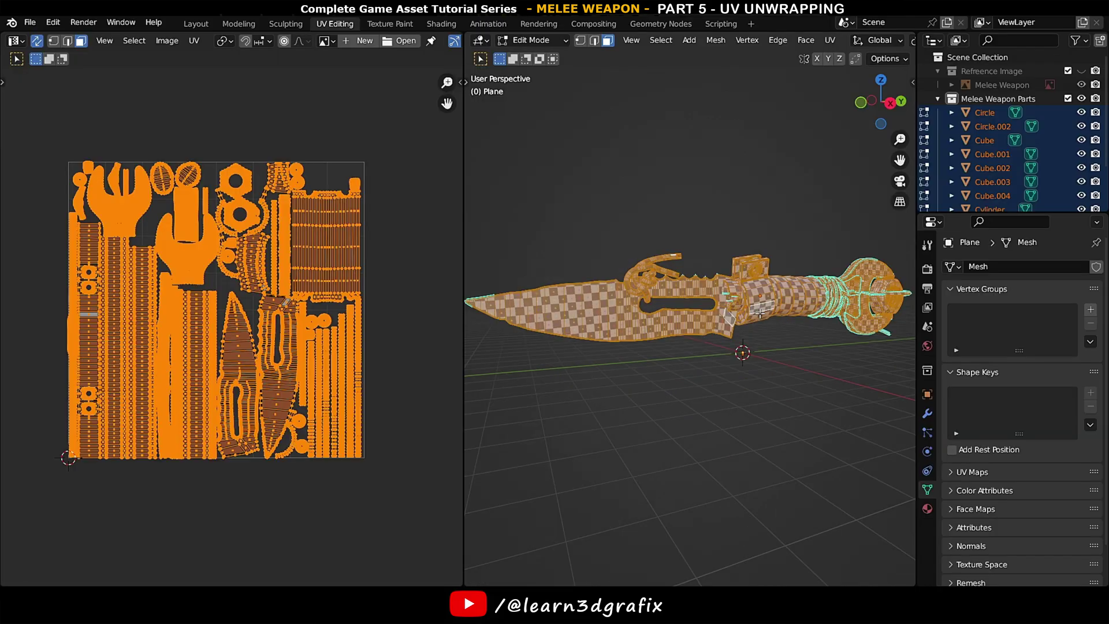